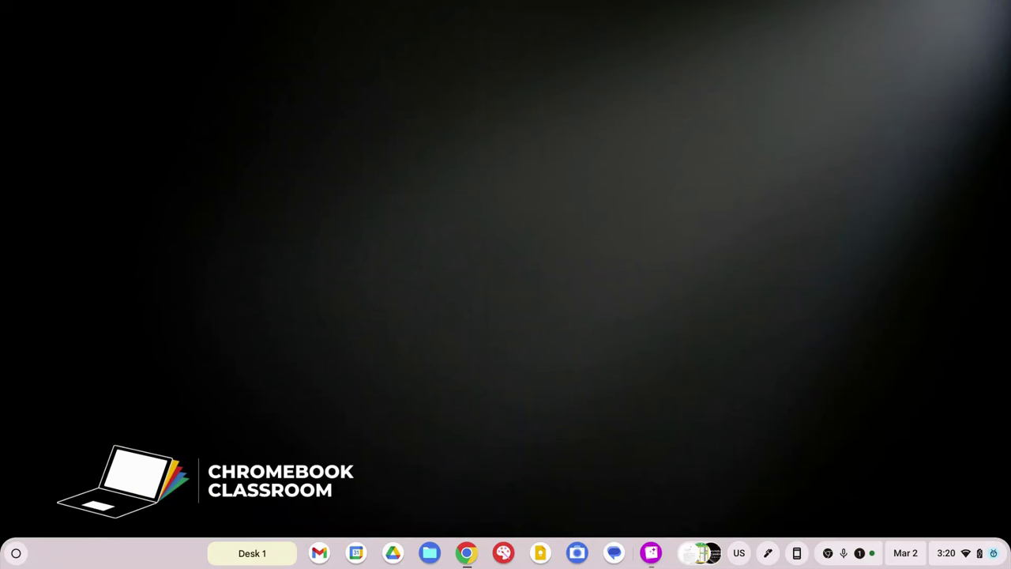
- Turn on 'Show accessibility options in Quick Settings' under Settings > Accessibility
click(962, 557)
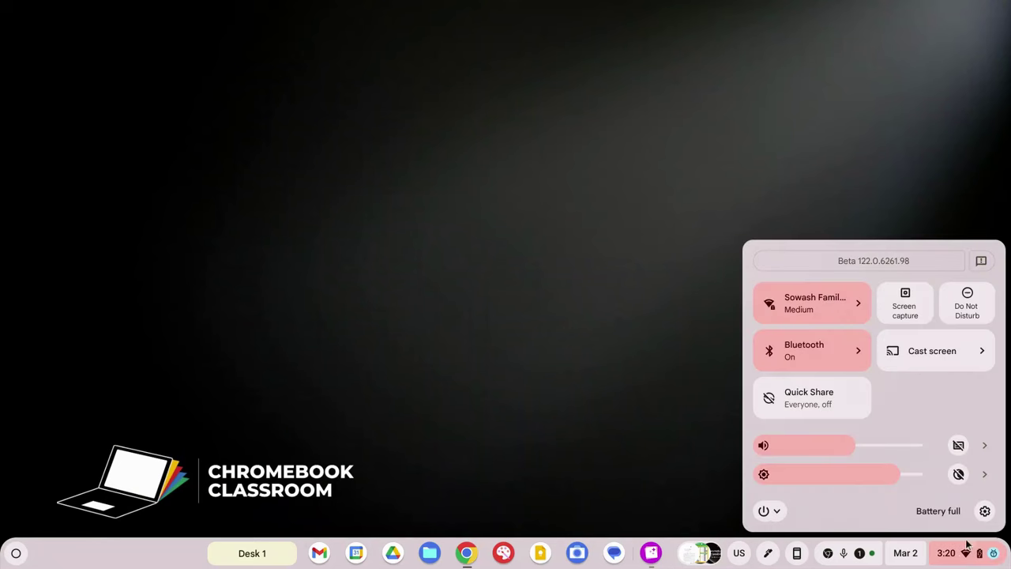
click(984, 512)
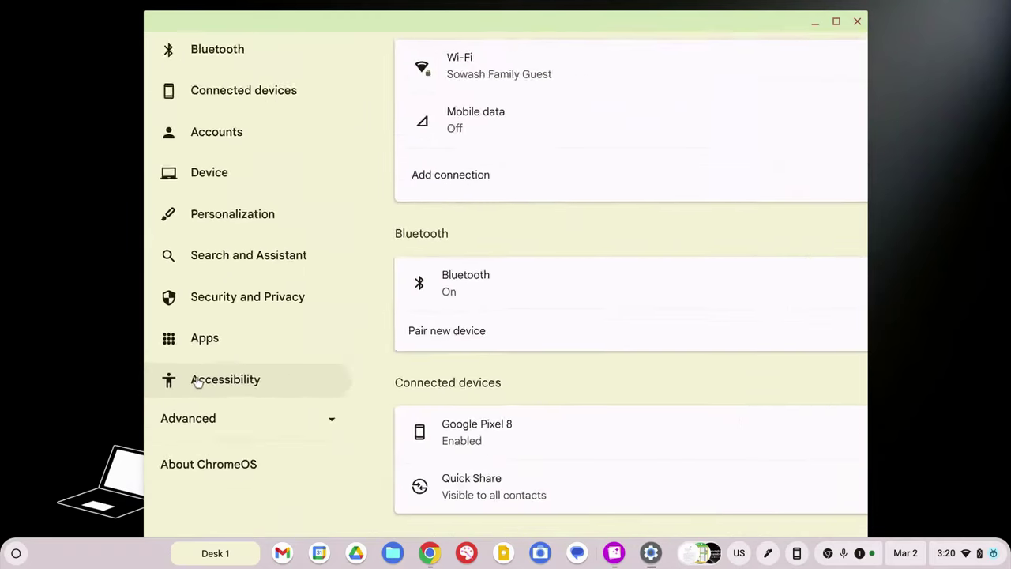
click(198, 382)
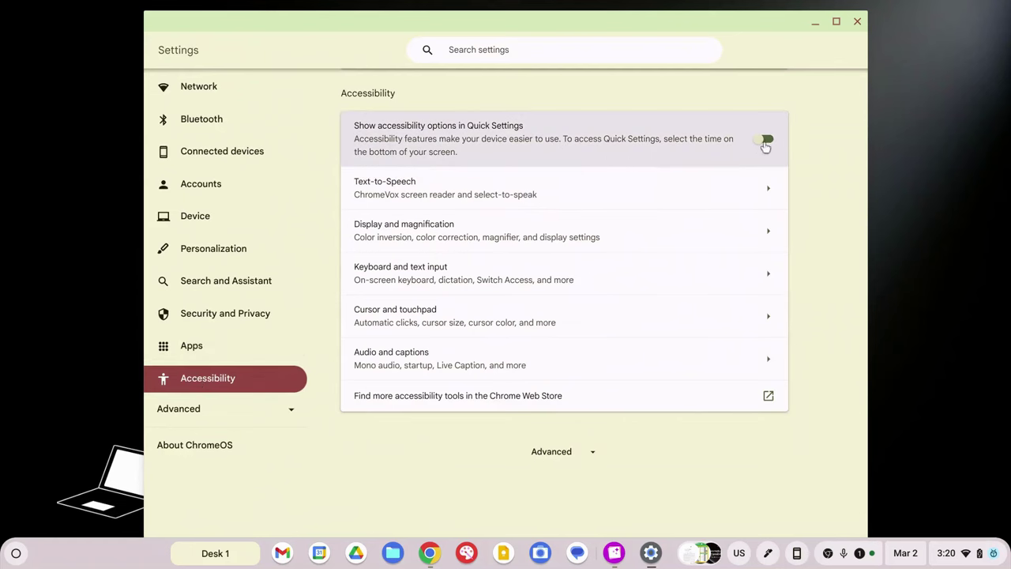
click(765, 143)
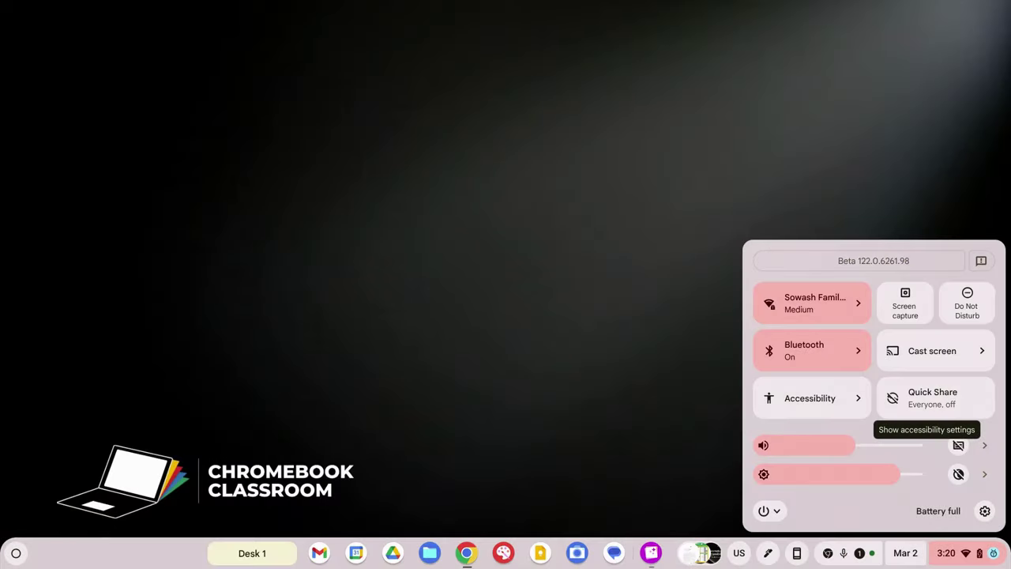
- Enable Dictation from the Quick Settings accessibility list, then dismiss the panel
click(798, 402)
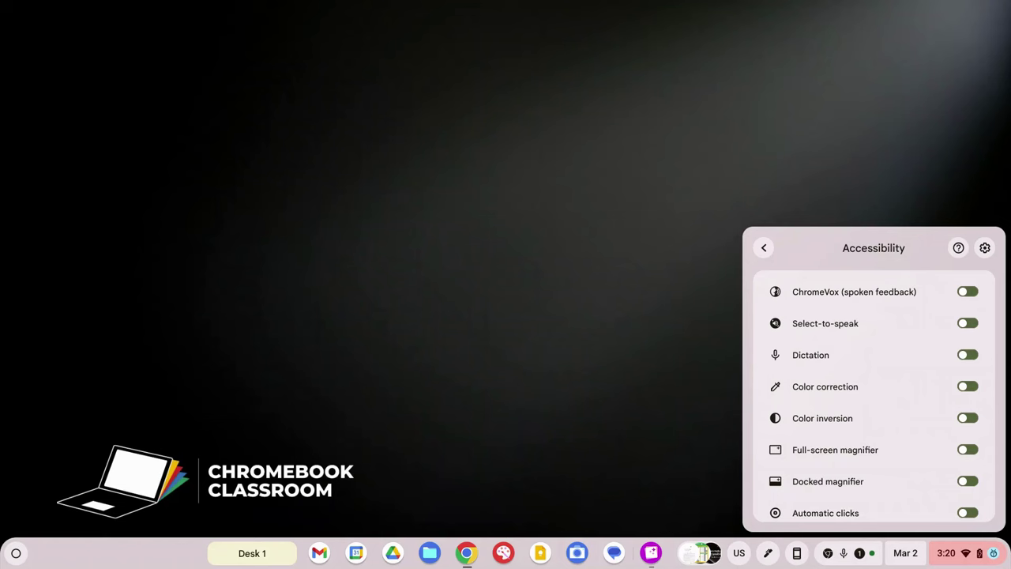
scroll(903, 379, down, 6)
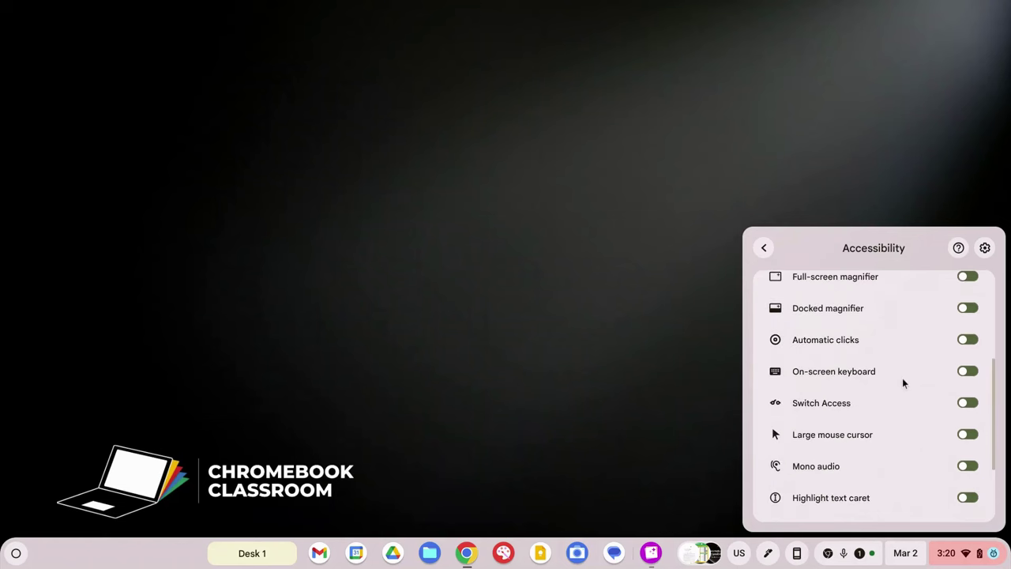
scroll(901, 377, up, 6)
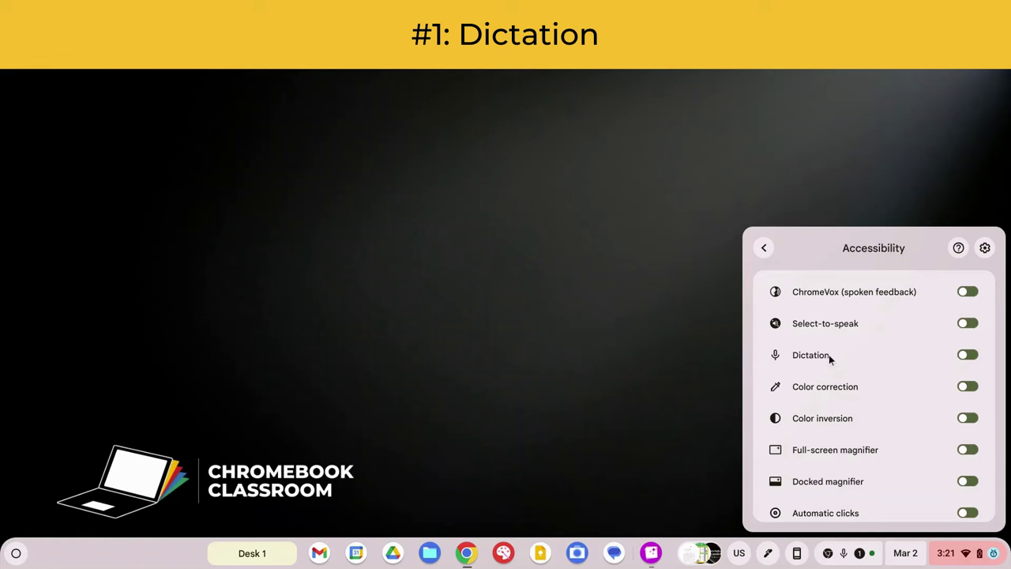
click(968, 356)
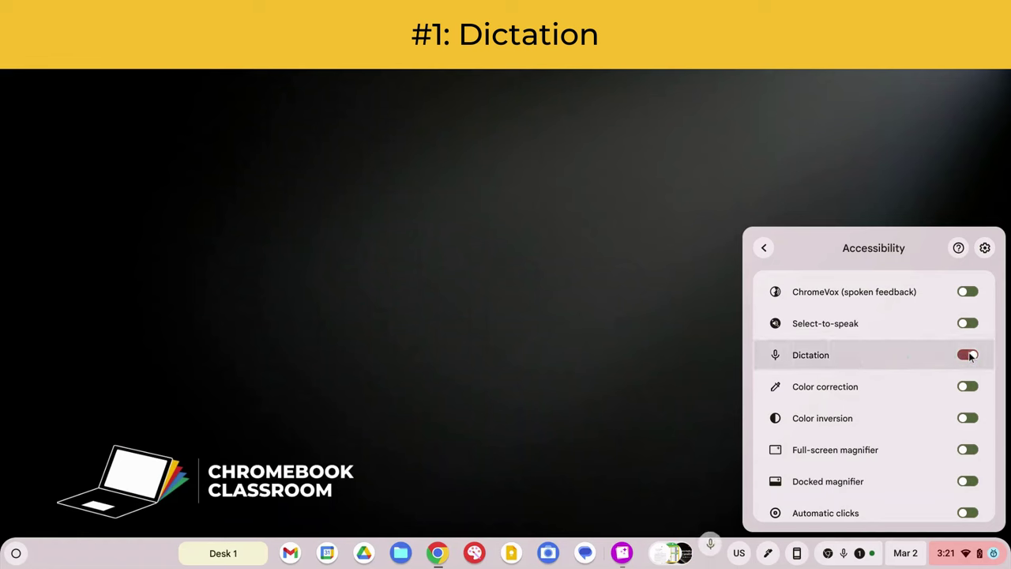
click(618, 427)
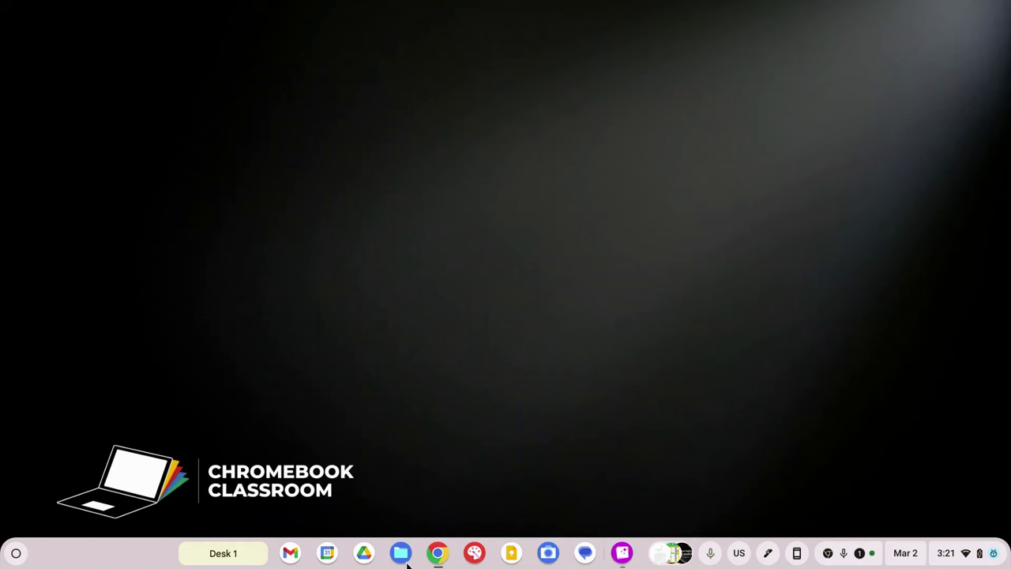
- Bring the Classroom window forward on the American Lit (S1 2021) class page
click(439, 556)
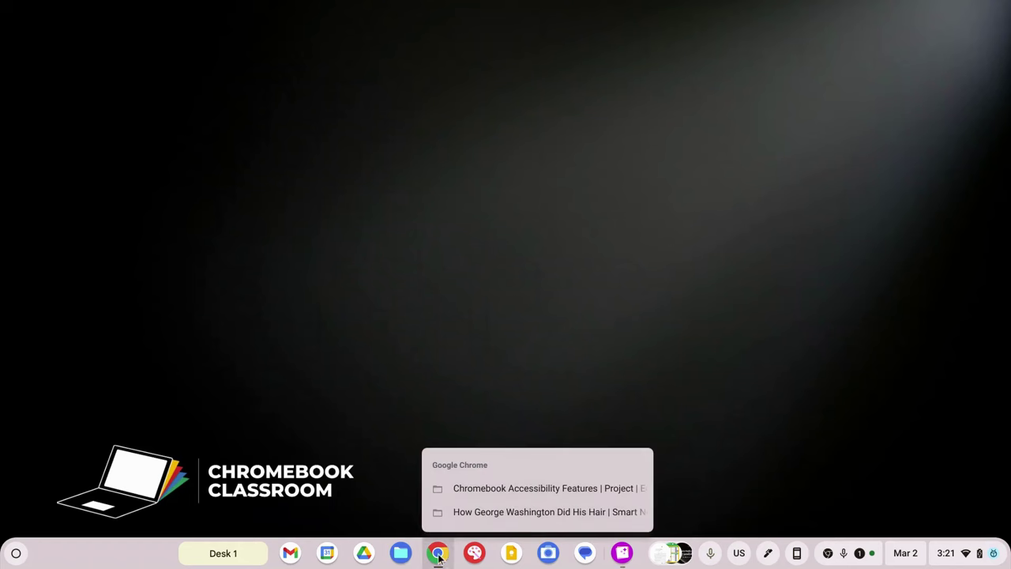
click(488, 512)
click(150, 11)
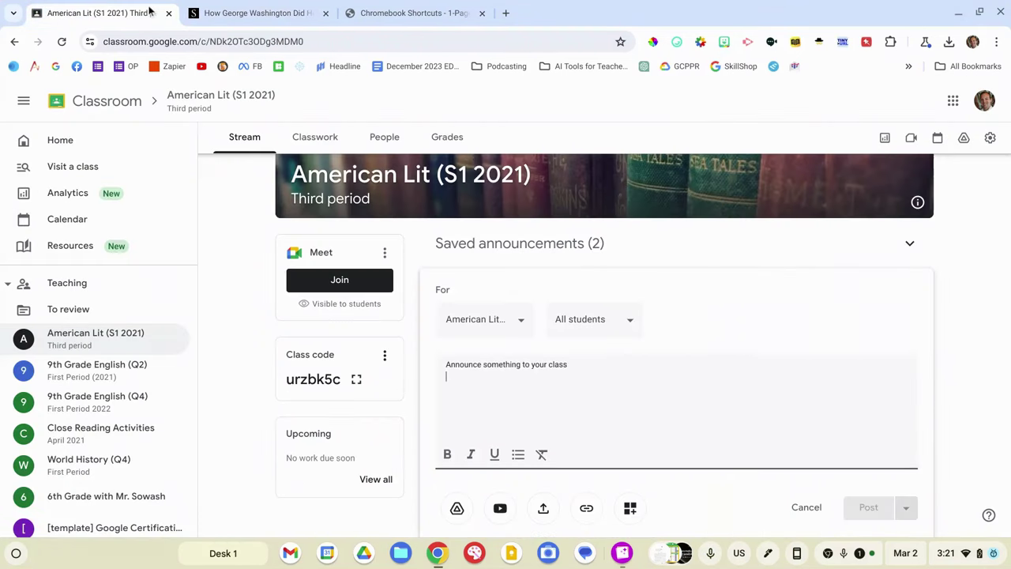
- Dictate text into the announcement box with the shelf mic, then select it
click(581, 377)
click(708, 556)
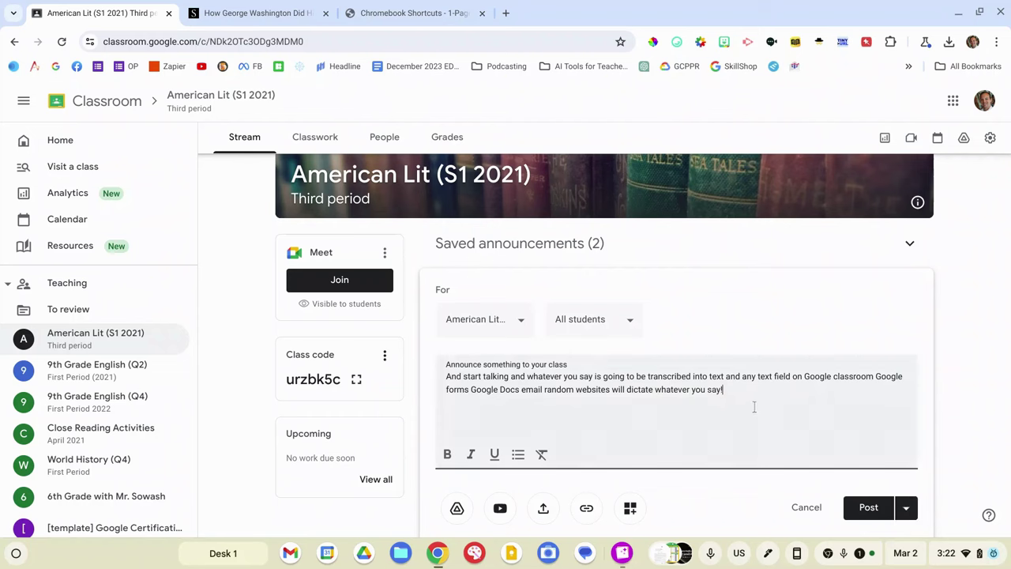
drag(746, 403, 479, 372)
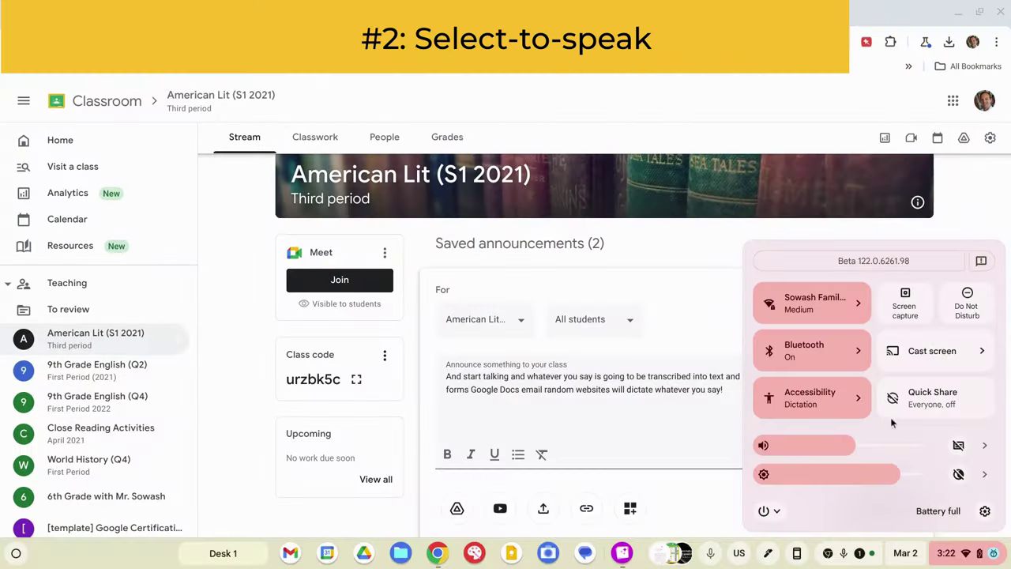
- Enable Select-to-speak from the Quick Settings accessibility list
click(859, 401)
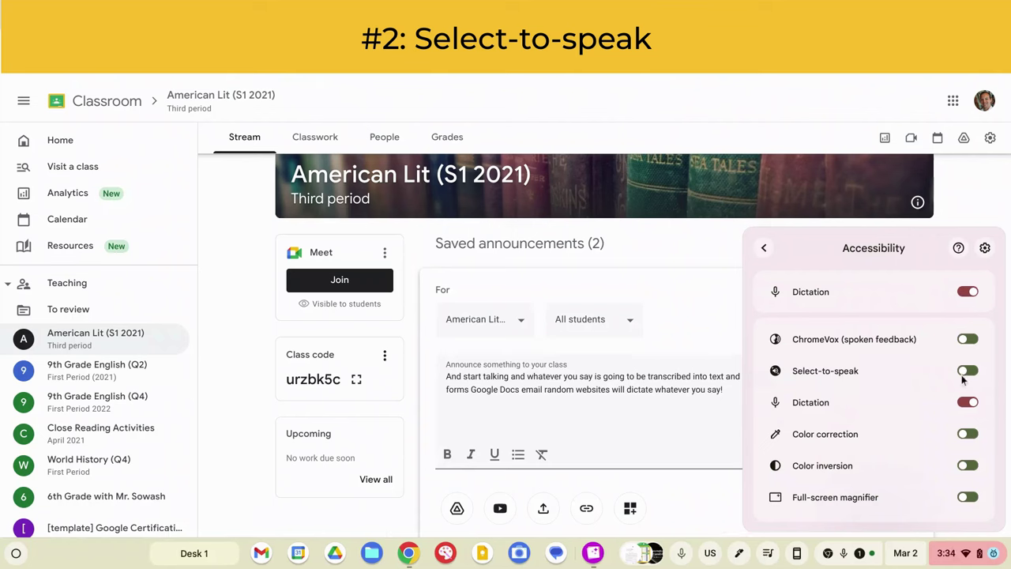
click(965, 371)
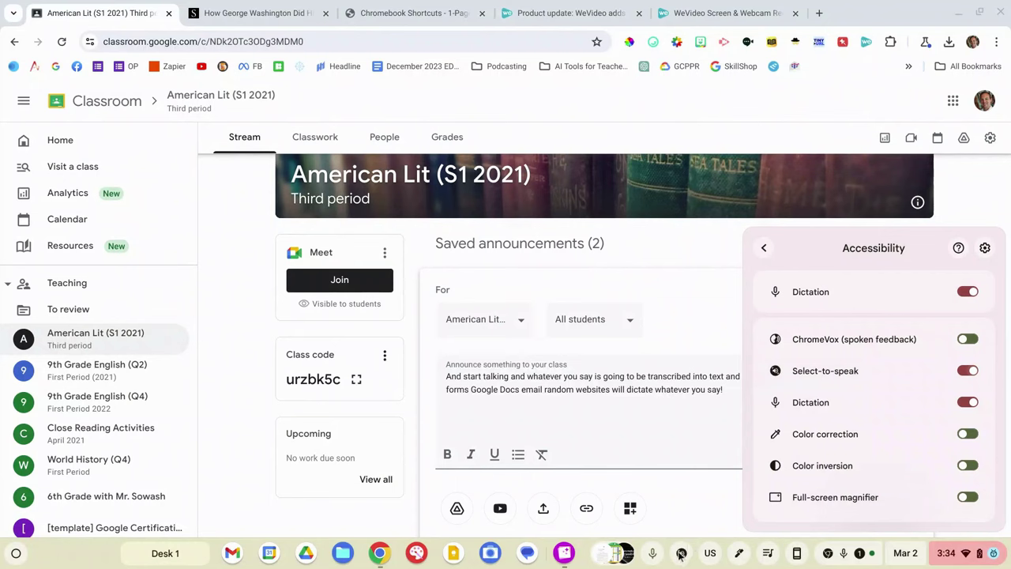
- Have Select-to-speak read the How George Washington Did His Hair heading aloud
click(270, 16)
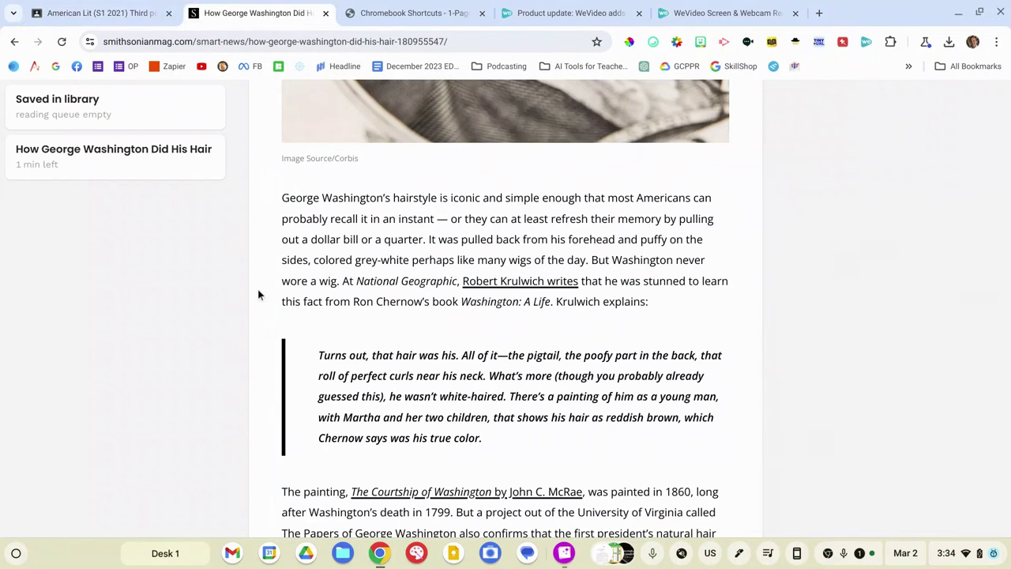
scroll(258, 295, up, 7)
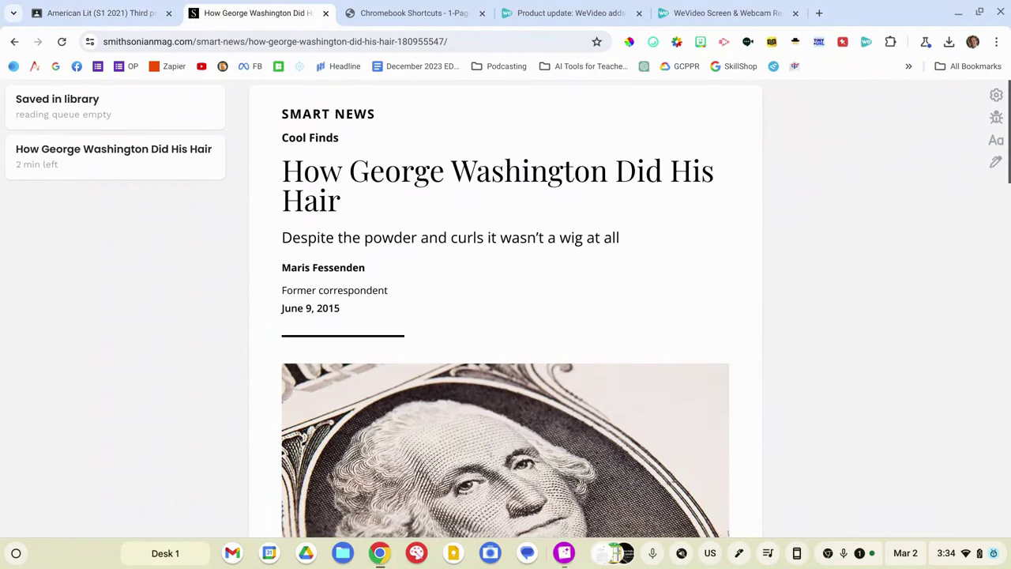
scroll(505, 387, down, 2)
scroll(505, 387, up, 2)
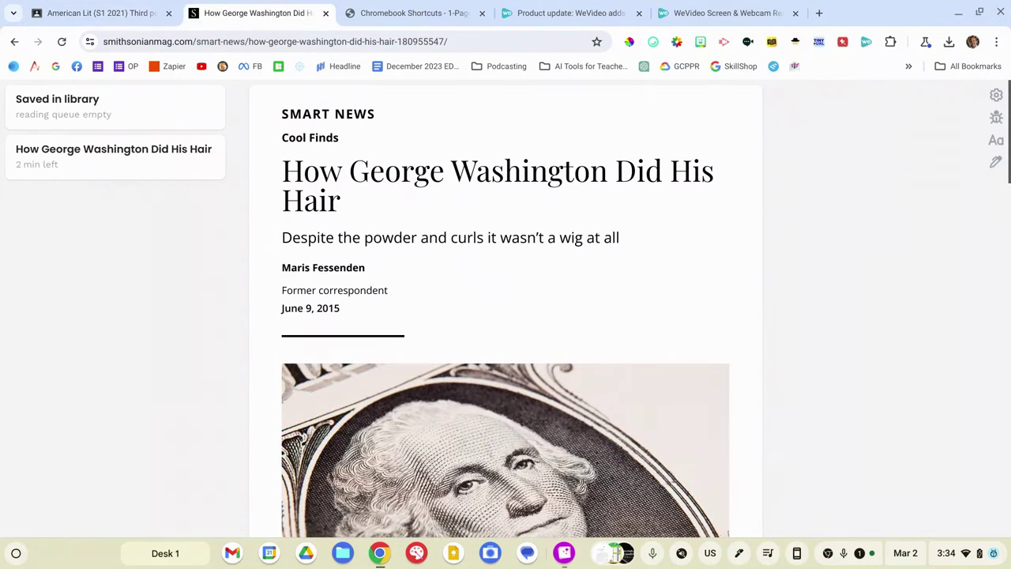
click(683, 556)
drag(269, 145, 731, 224)
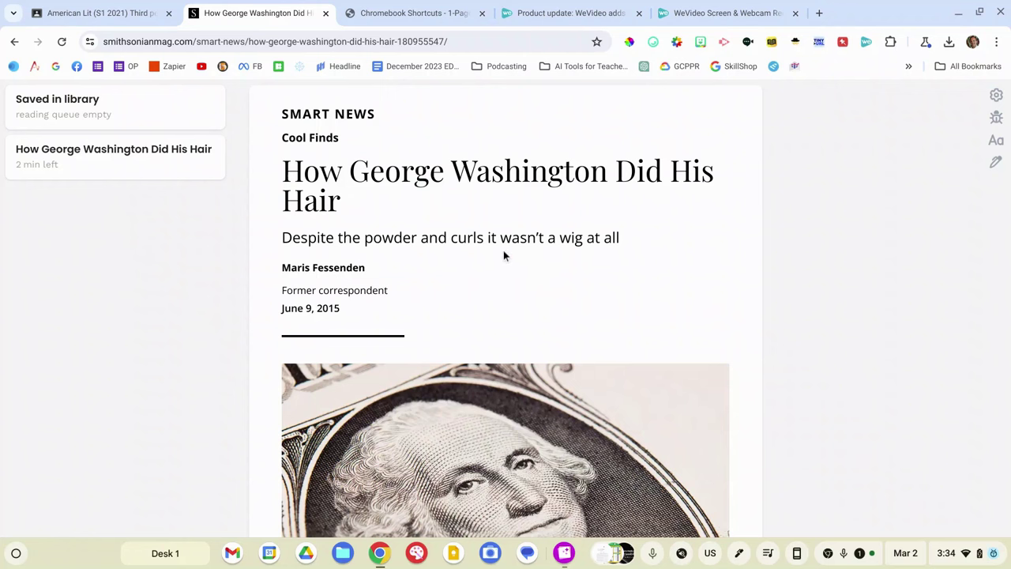
- Have the article's opening paragraph read aloud, then stop the reading
scroll(503, 250, down, 3)
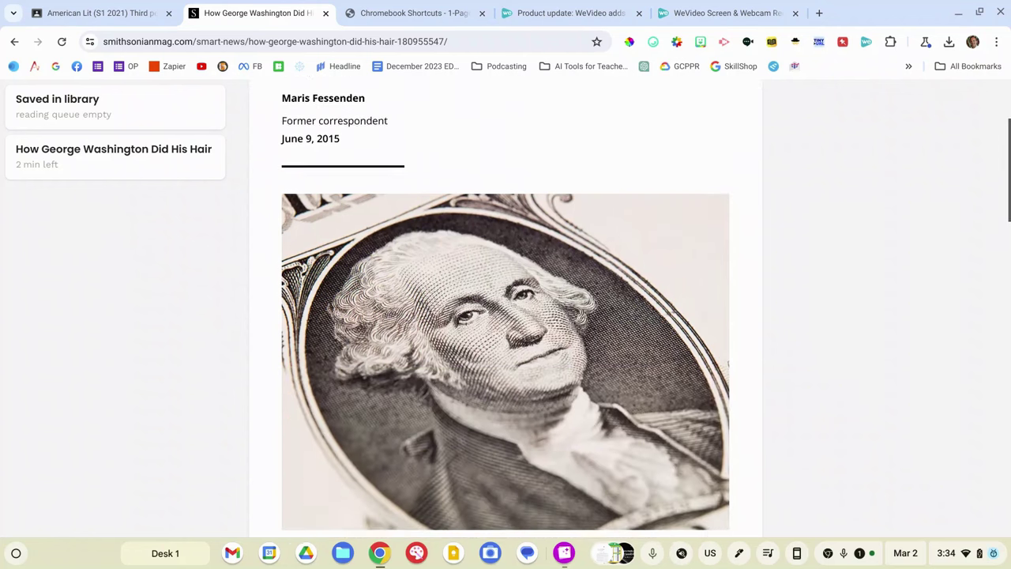
scroll(505, 308, down, 4)
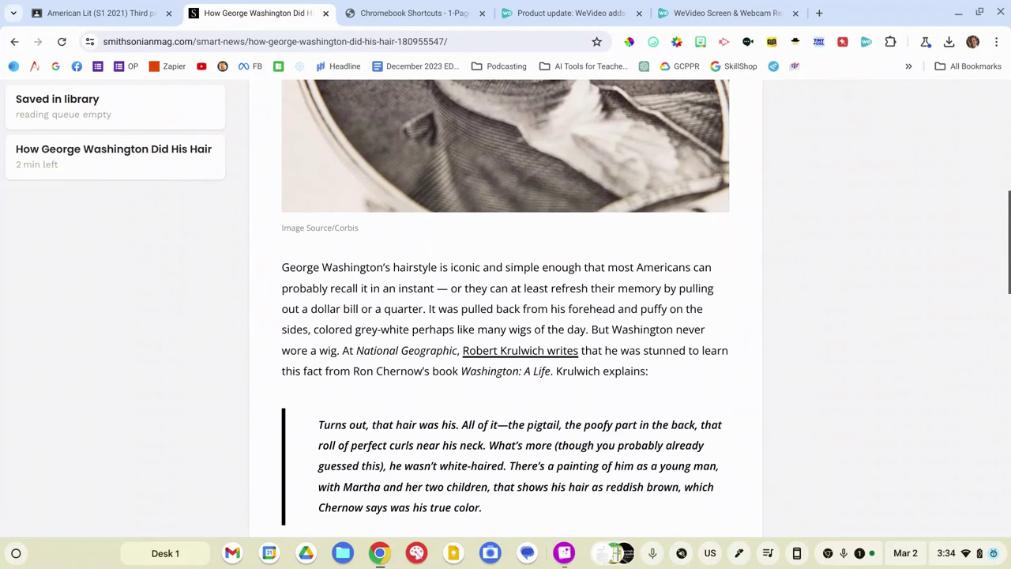
scroll(506, 308, down, 1)
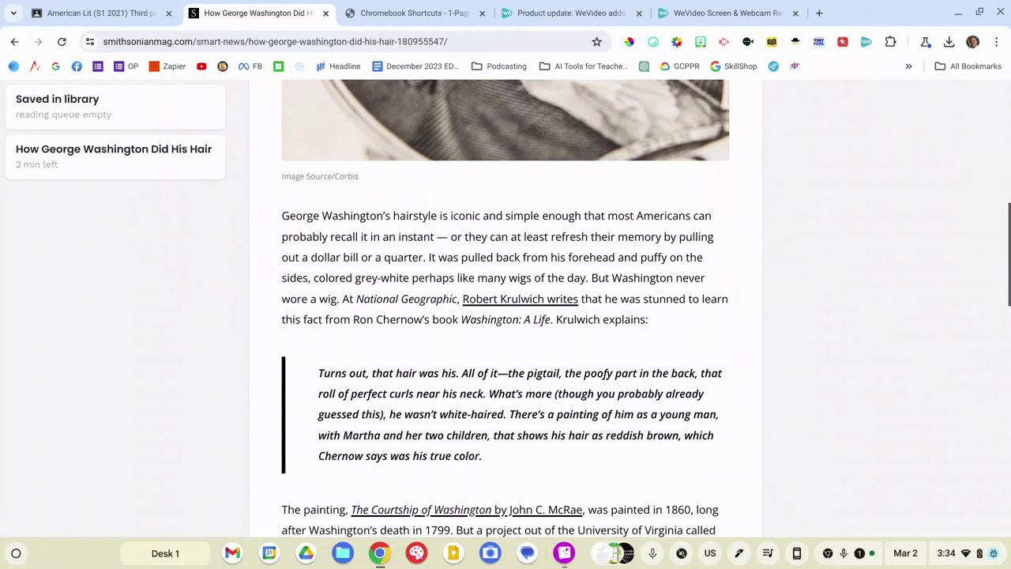
click(682, 555)
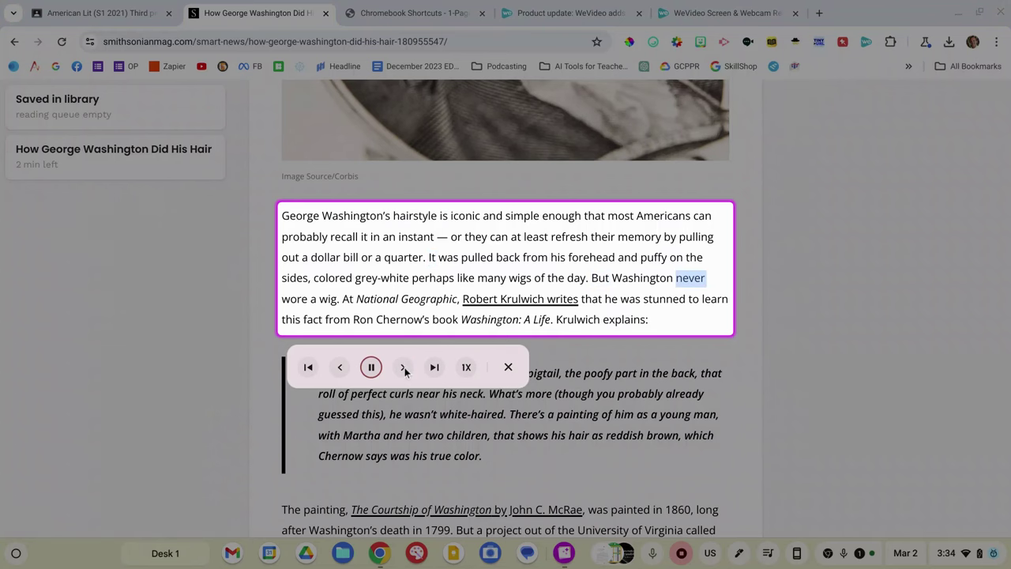
click(508, 367)
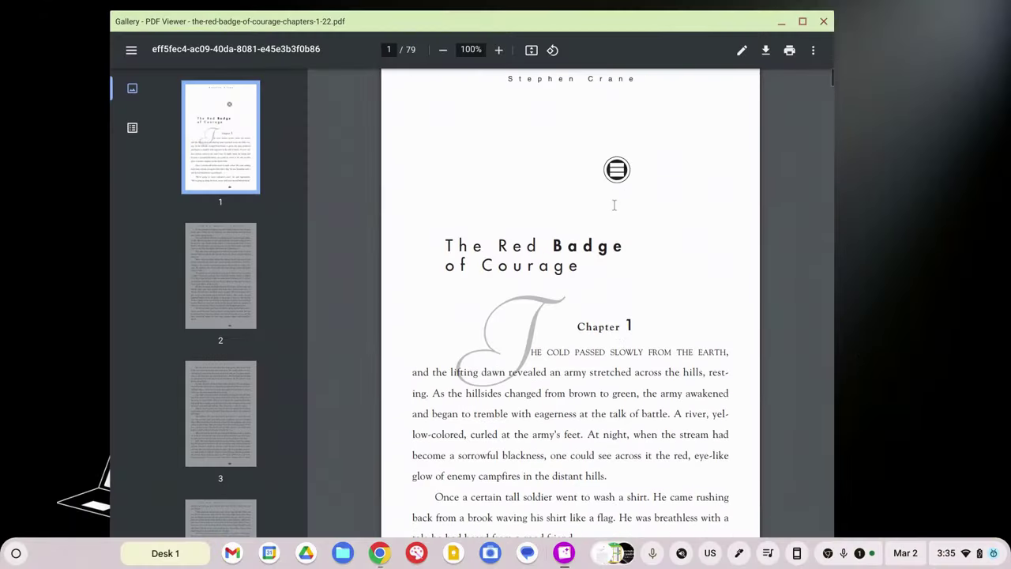
- Read the 'Once a certain tall soldier' paragraph aloud with Search+S, then Search-drag over it
scroll(614, 204, down, 3)
scroll(570, 302, down, 1)
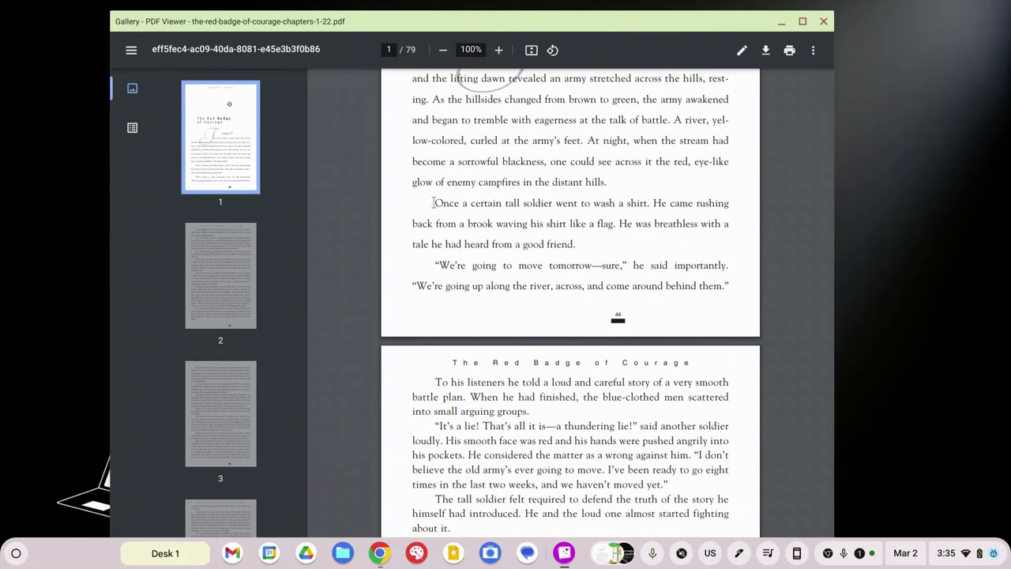
drag(434, 203, 581, 244)
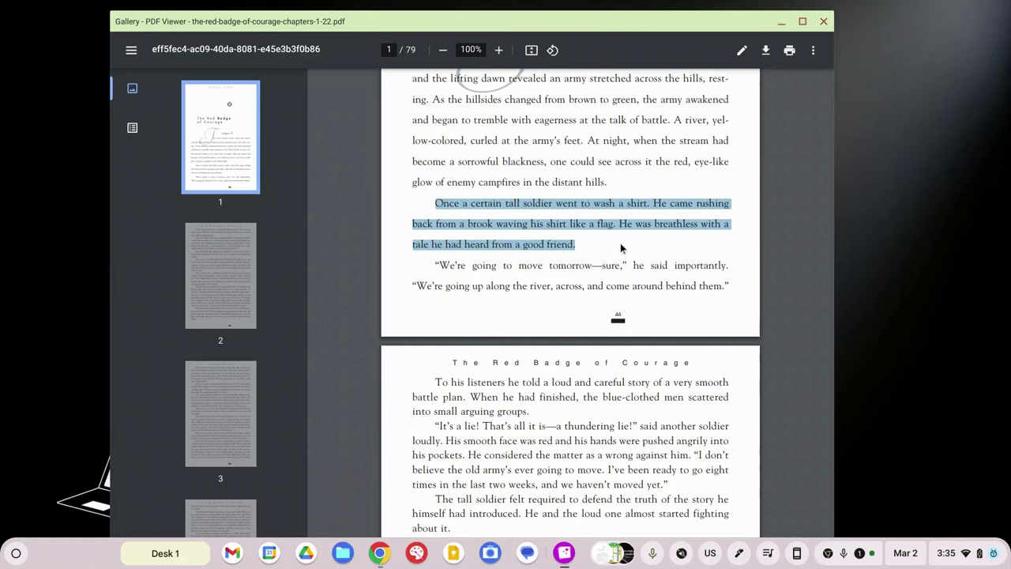
key(super+s)
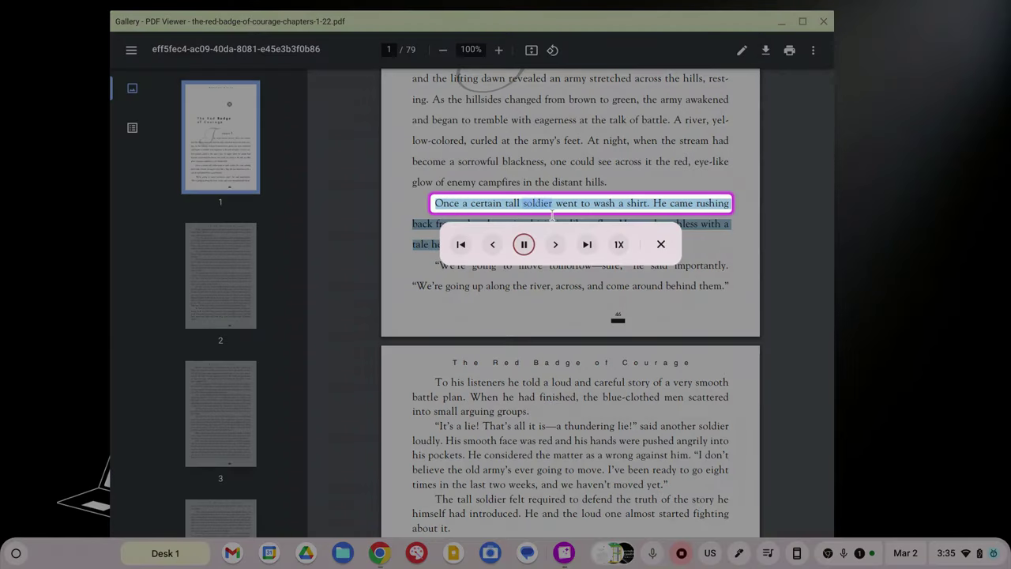
click(661, 245)
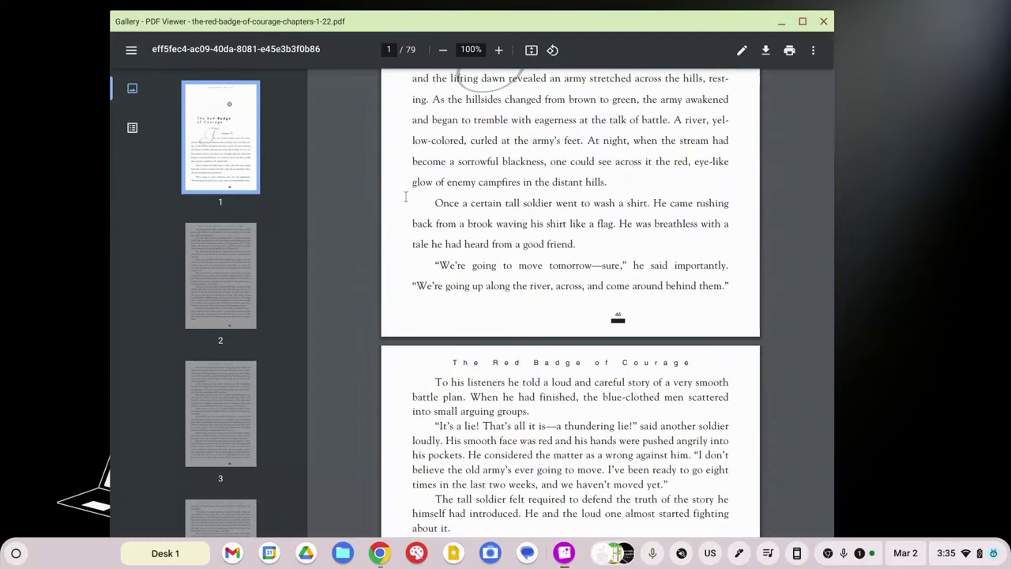
drag(405, 200, 740, 255)
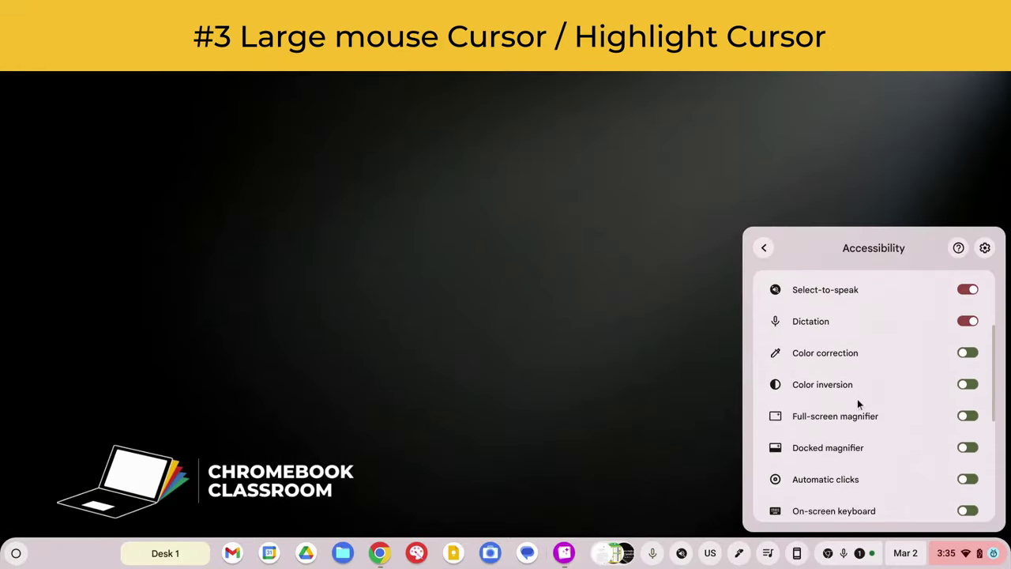
scroll(869, 395, down, 1)
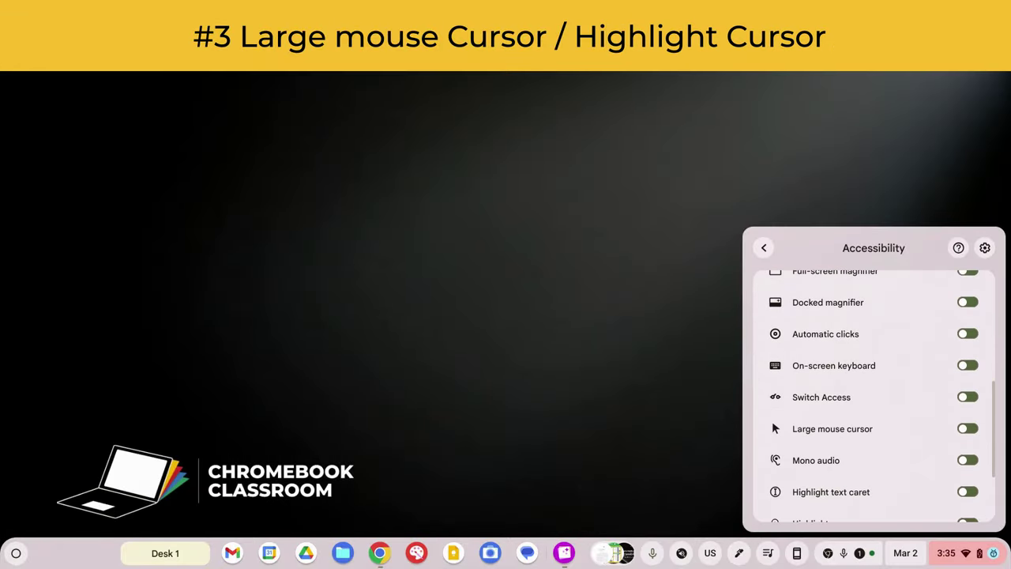
- Switch on Large mouse cursor and Highlight mouse cursor in the accessibility list
click(968, 428)
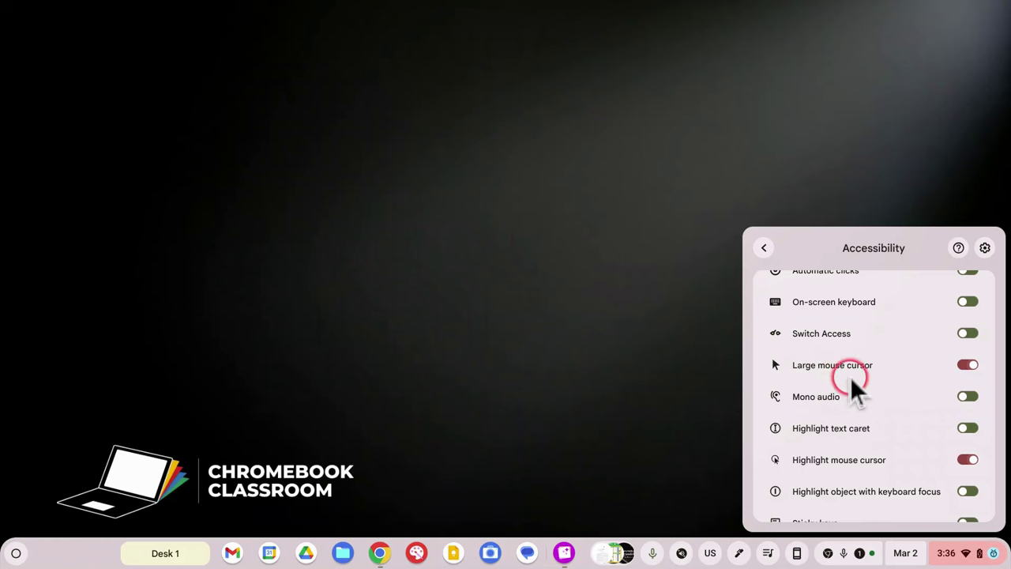
scroll(849, 377, down, 1)
scroll(850, 377, up, 5)
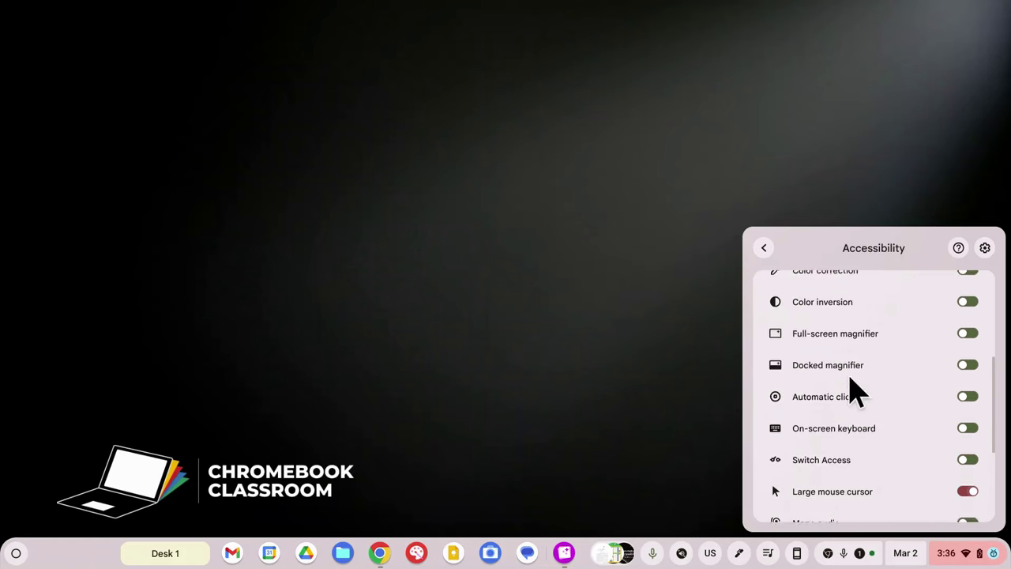
scroll(850, 377, up, 5)
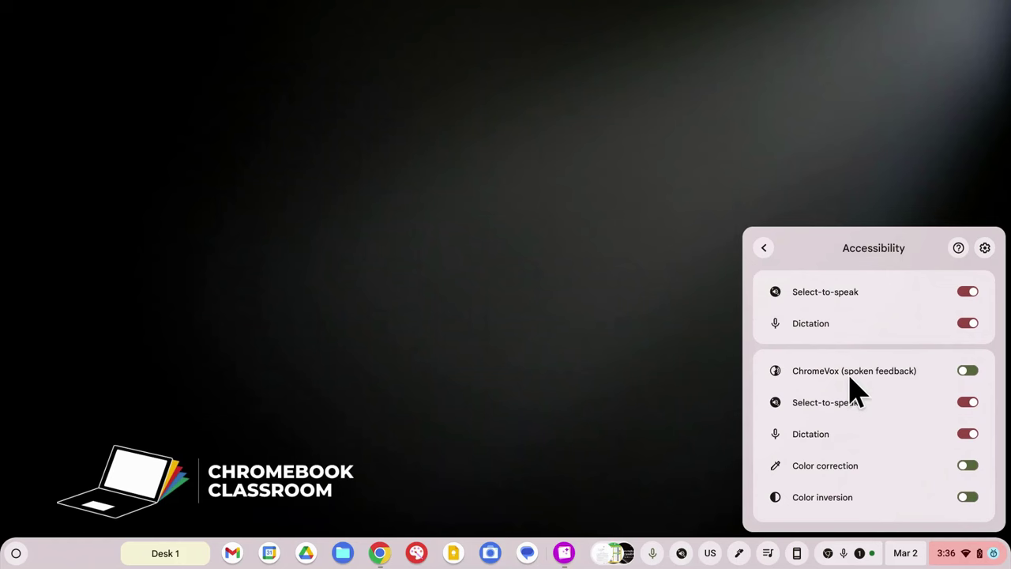
scroll(850, 377, down, 1)
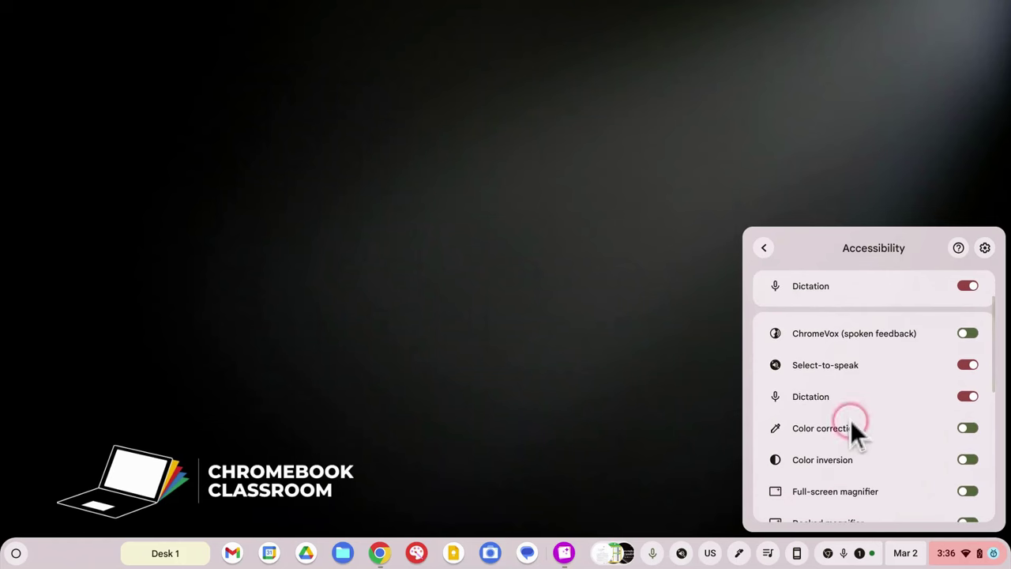
- Enable Full-screen magnifier in the Quick Settings accessibility list
scroll(849, 420, down, 3)
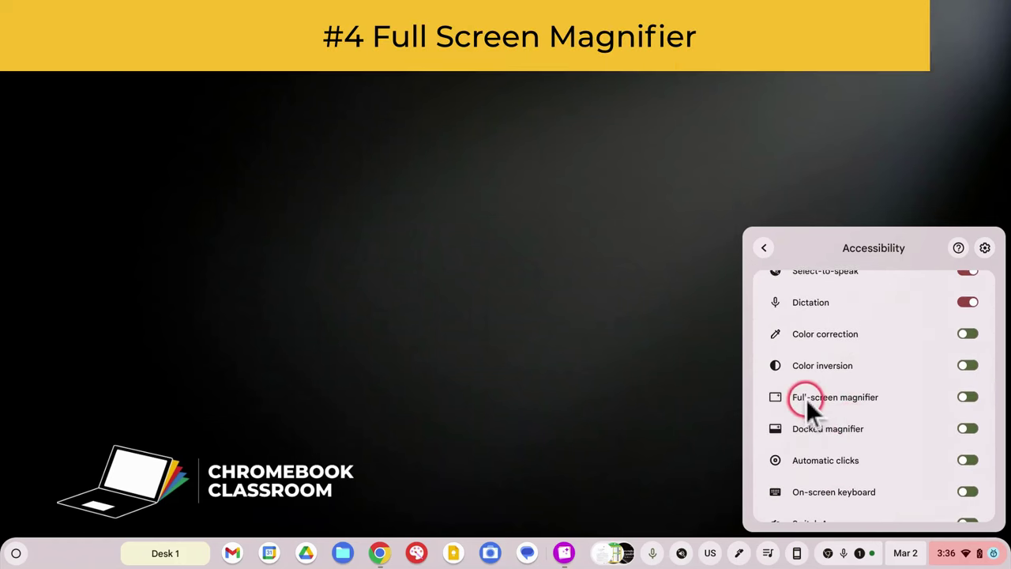
click(968, 397)
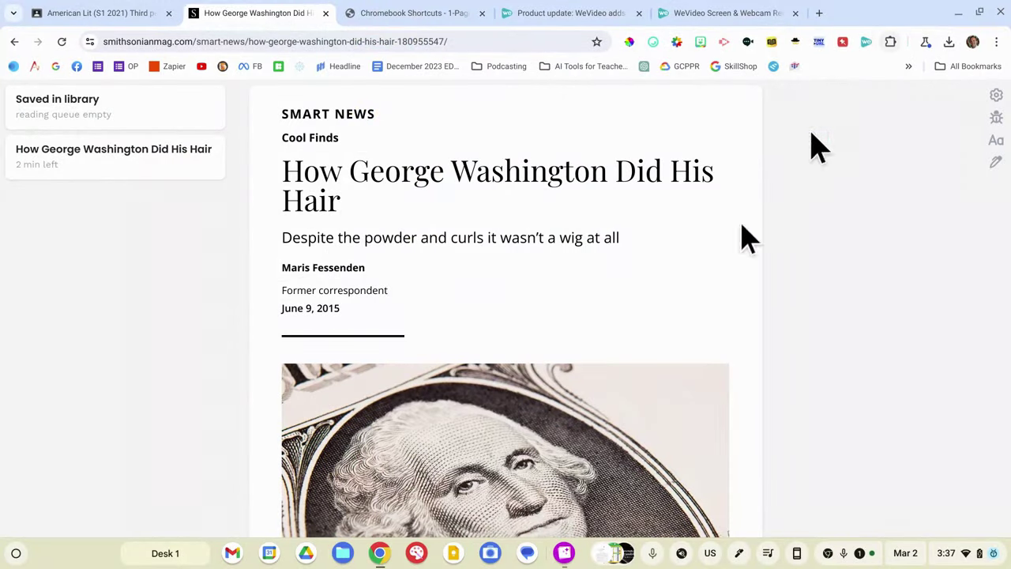
scroll(573, 233, up, 5)
scroll(572, 233, down, 5)
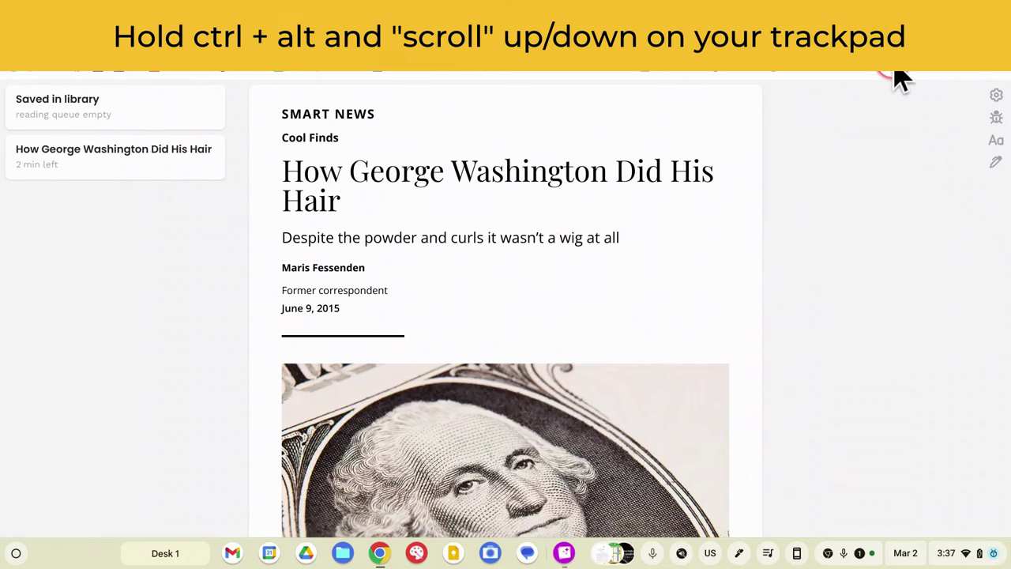
scroll(900, 79, up, 10)
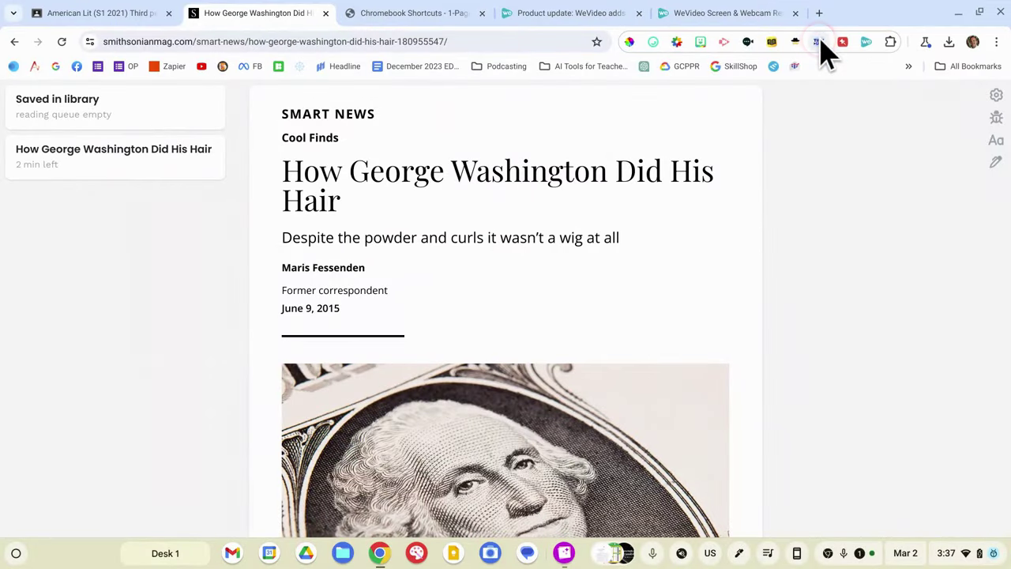
- Zoom the Smithsonian article in and out with Ctrl+plus, Ctrl+minus and Ctrl+0
key(ctrl+plus)
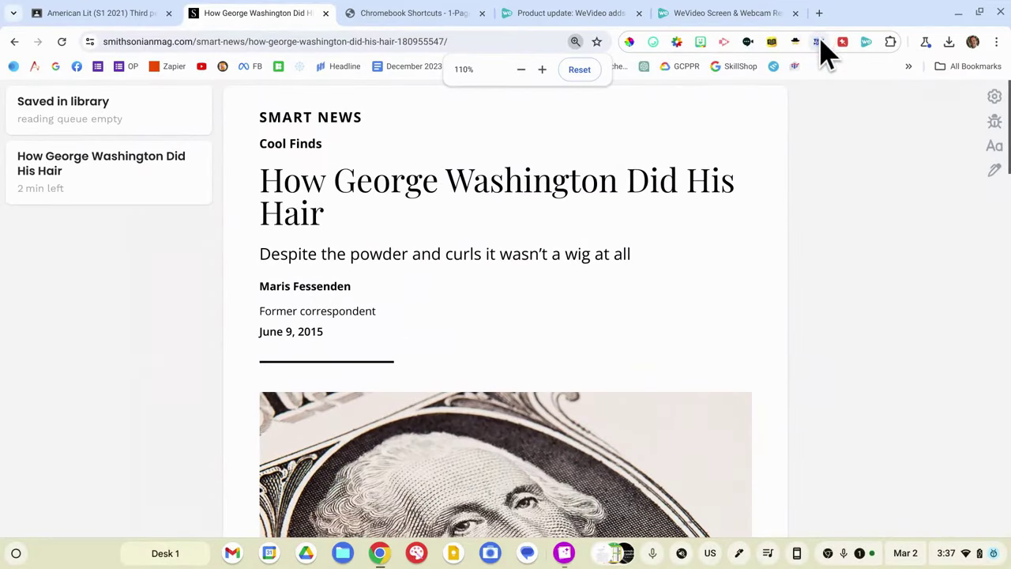
key(ctrl+minus)
key(ctrl+minus)
key(ctrl+plus)
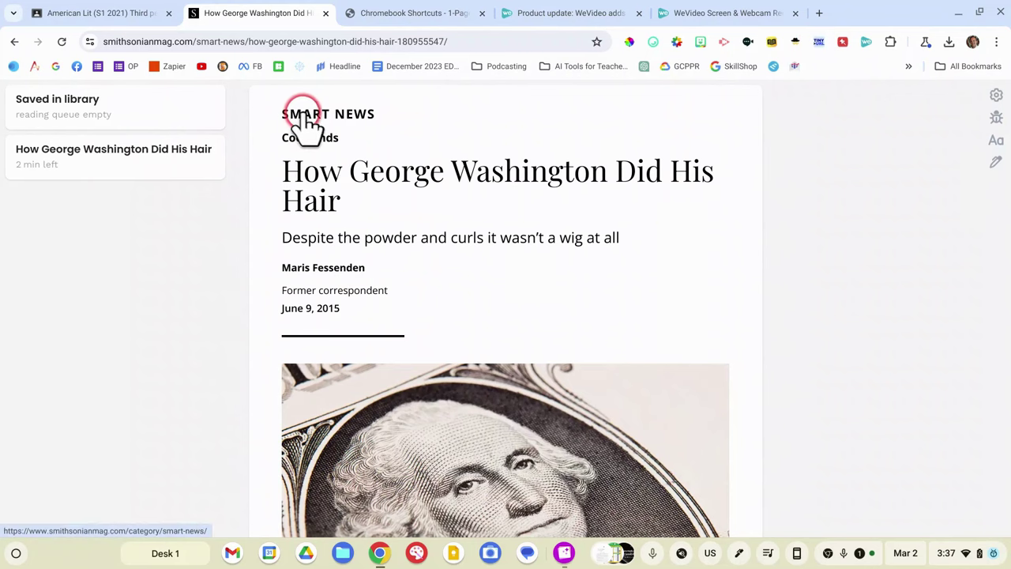
key(ctrl+plus)
key(ctrl+plus)
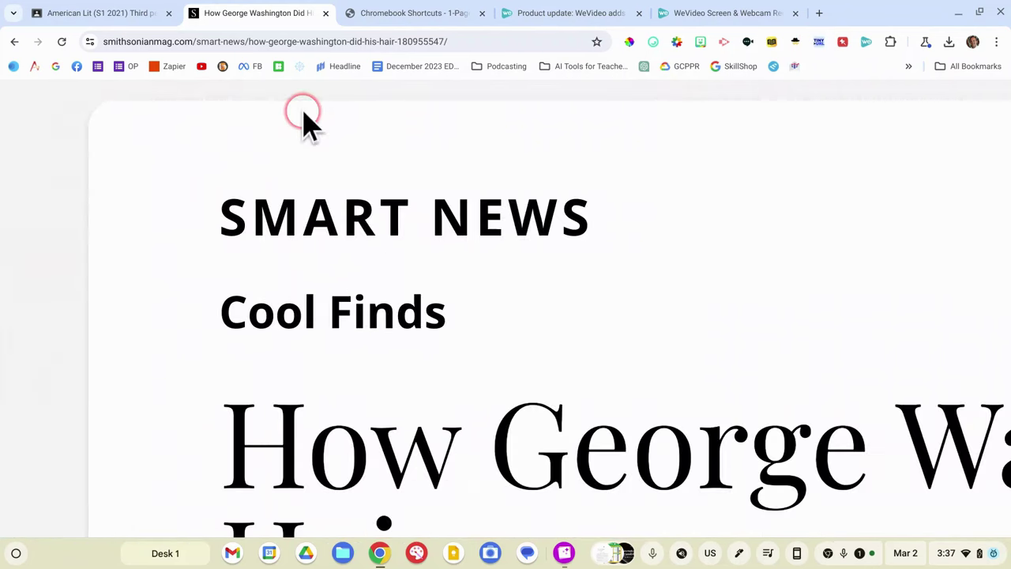
key(ctrl+0)
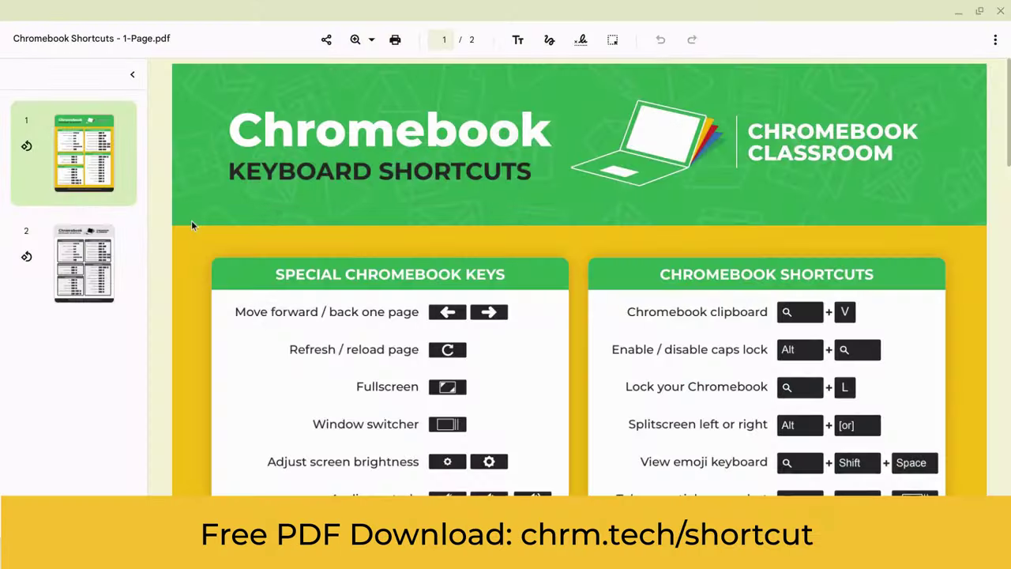
- Scroll the shortcuts PDF down to the Chromebook Accessibility Shortcuts box
scroll(203, 208, down, 3)
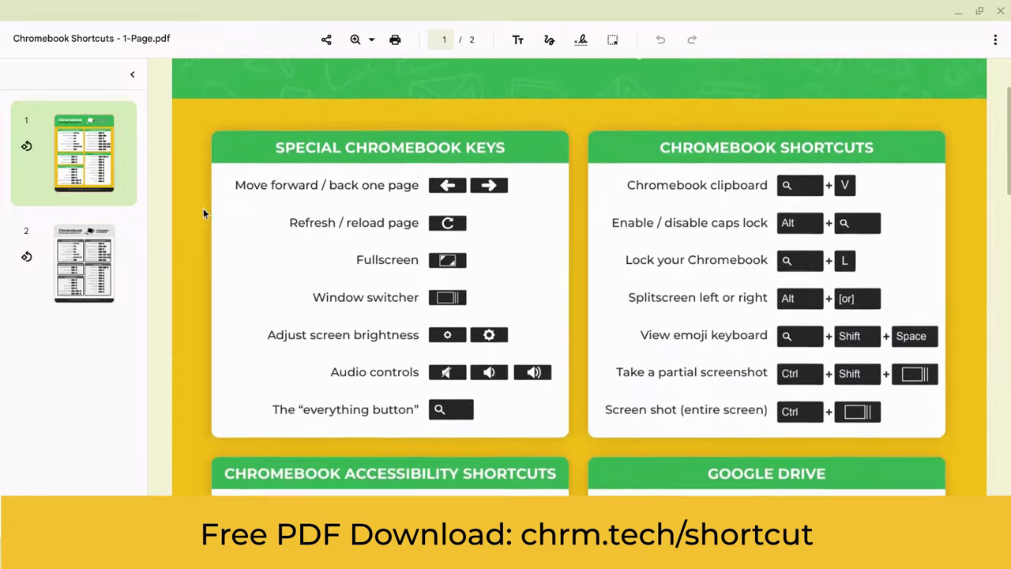
scroll(203, 208, down, 5)
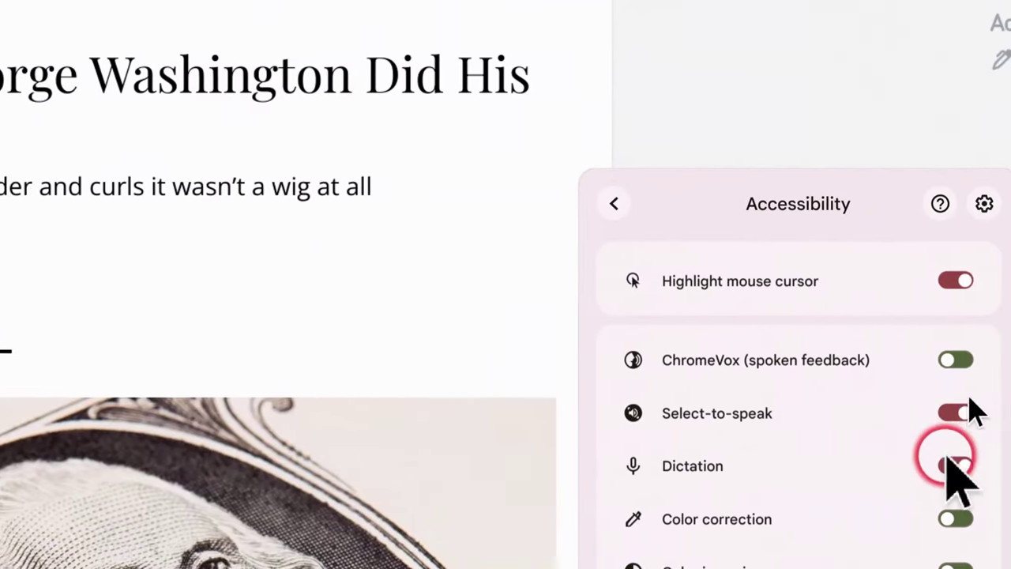
- Enable ChromeVox spoken feedback from the Accessibility tile, listen, then disable it
click(959, 413)
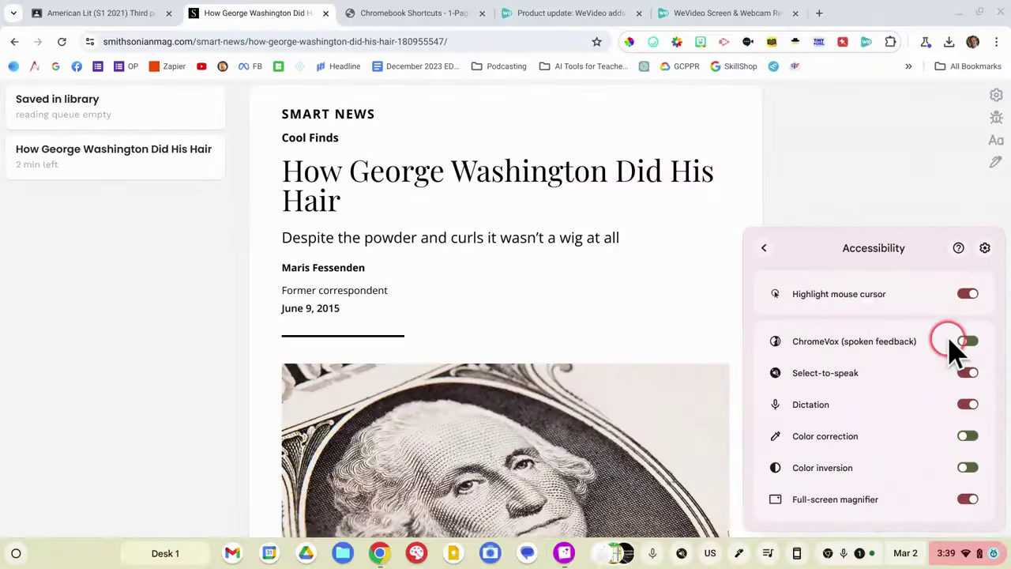
click(967, 342)
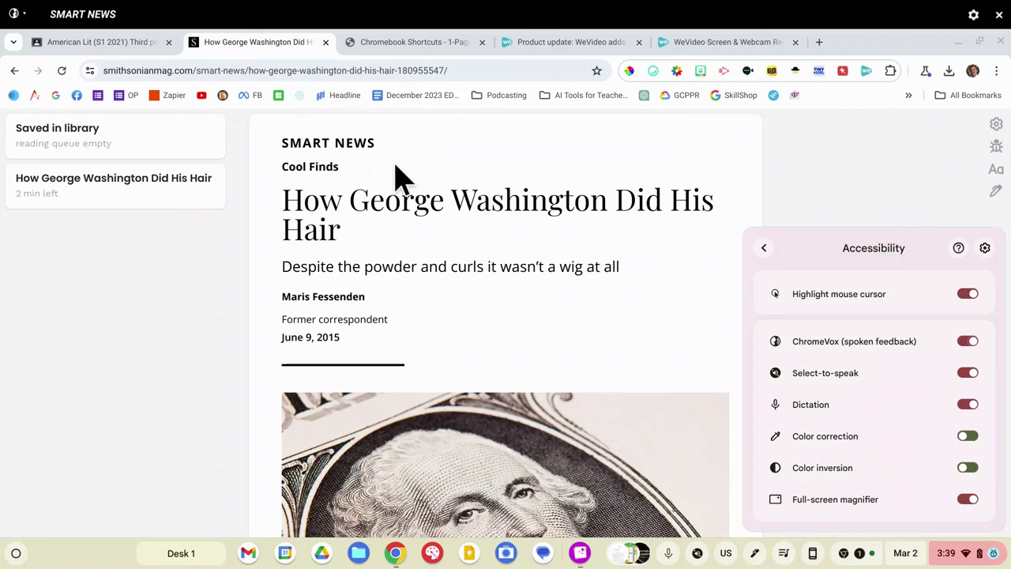
click(971, 347)
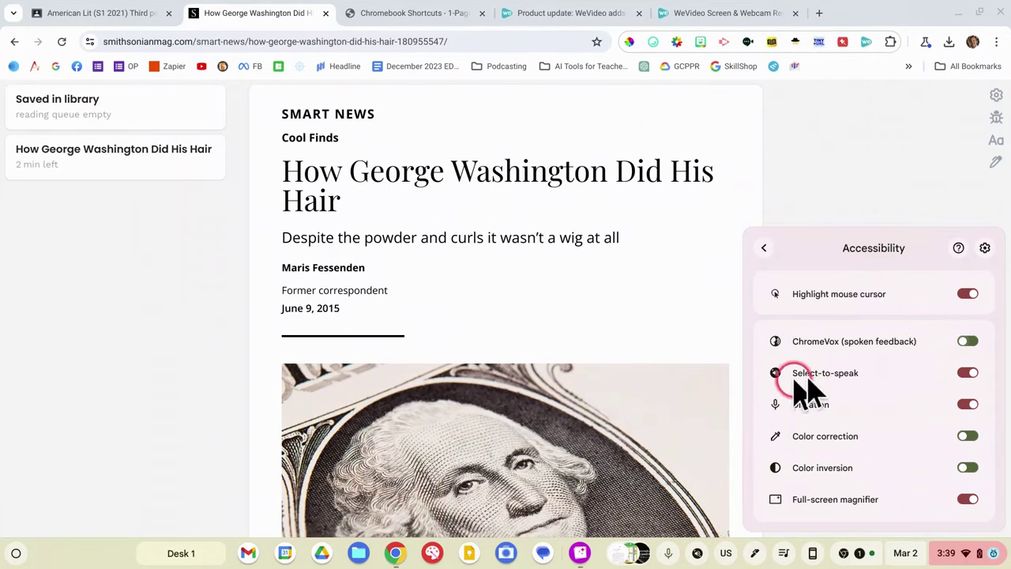
- Scroll the Accessibility list and switch on Color correction, giving the screen a pinkish tint
scroll(817, 387, down, 2)
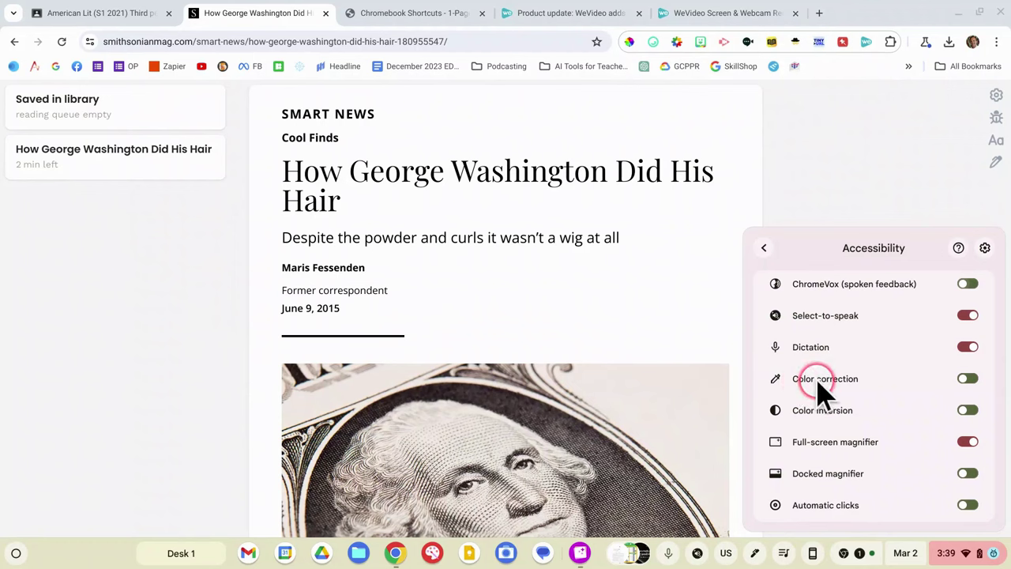
click(966, 380)
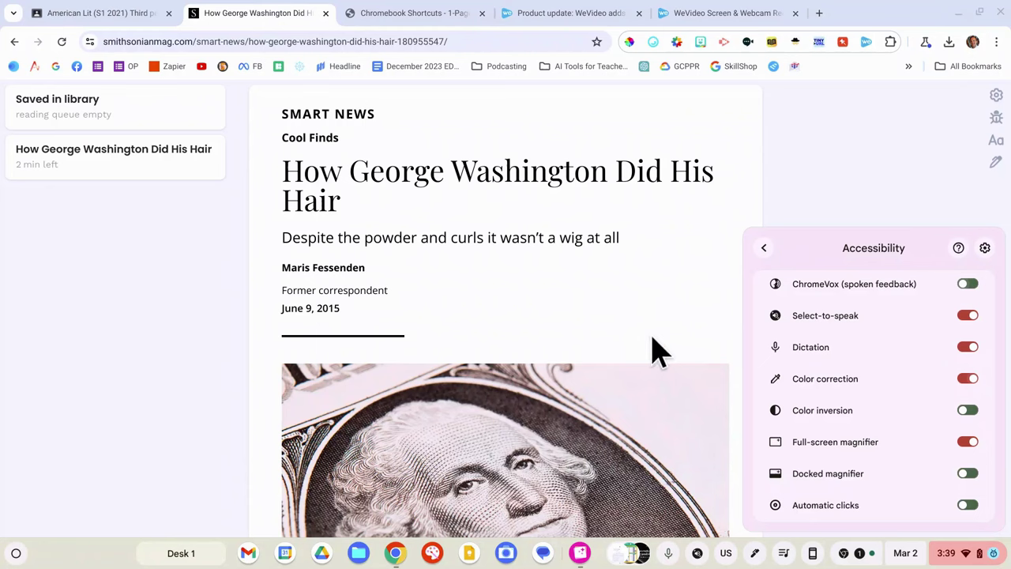
- Open the full accessibility settings and search 'color' to reach the Color correction page
click(985, 248)
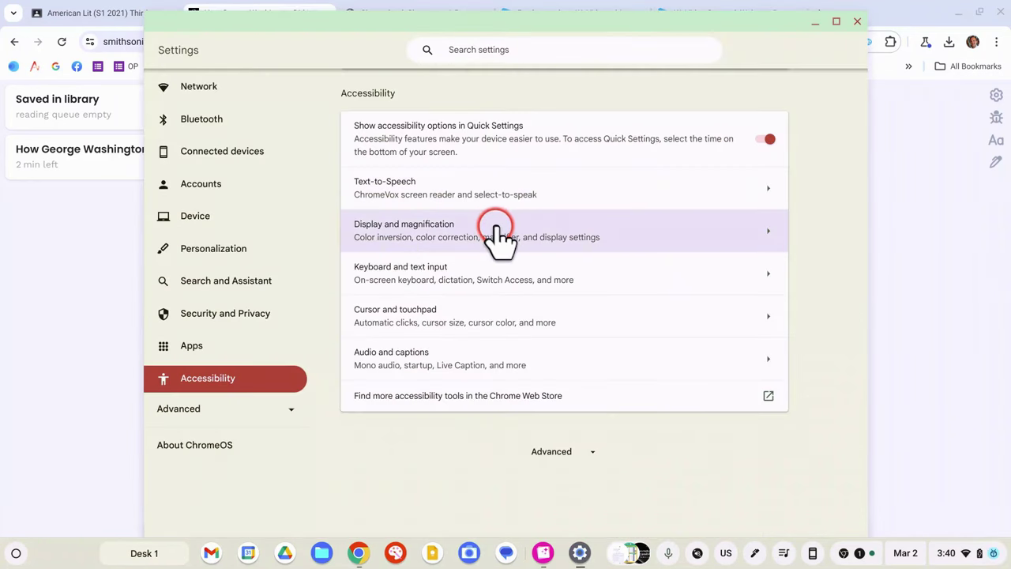
click(471, 49)
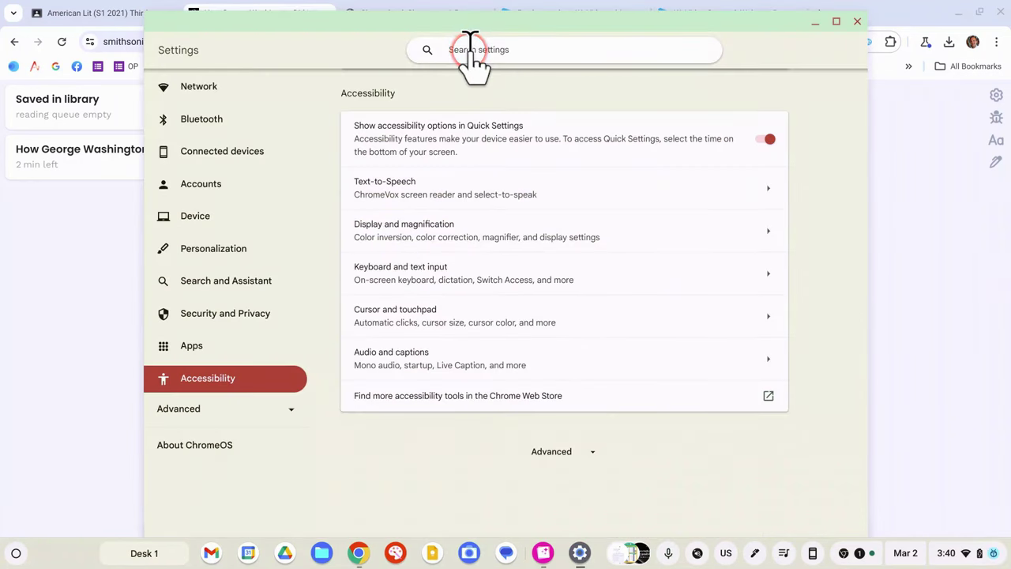
text(color)
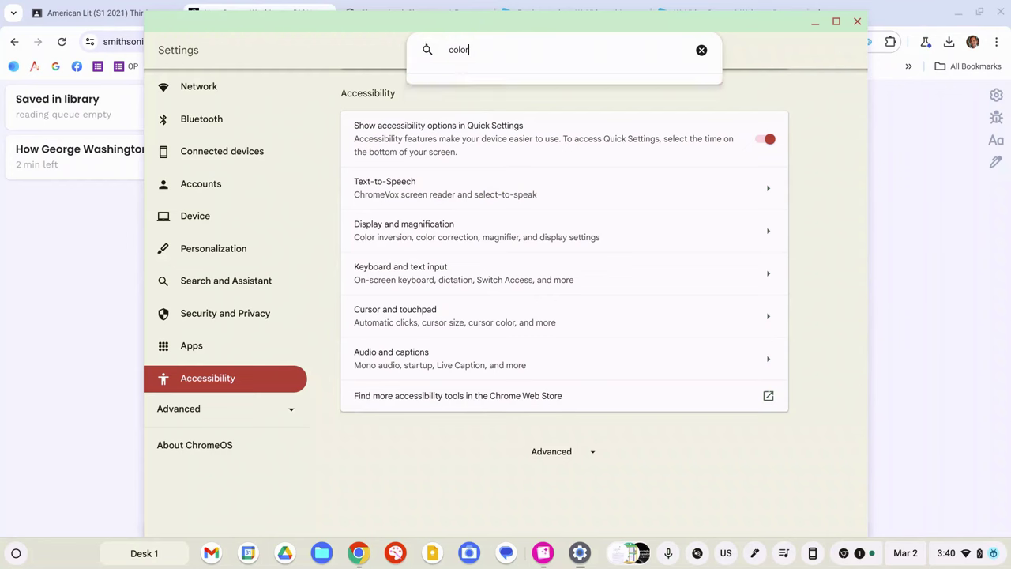
click(482, 96)
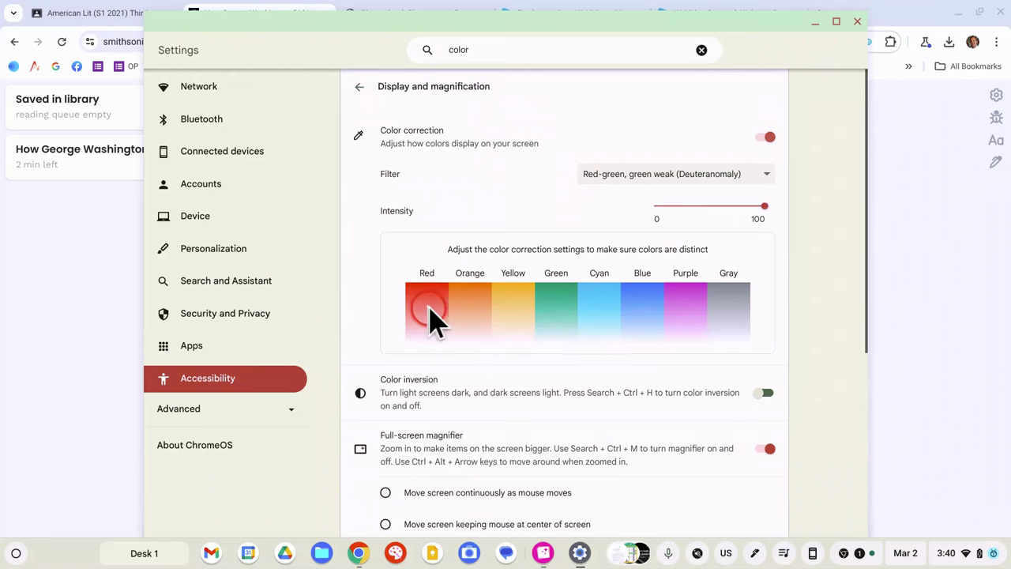
- Try the Protanomaly and Tritanomaly filters, then return to the Deuteranomaly filter
scroll(478, 322, down, 1)
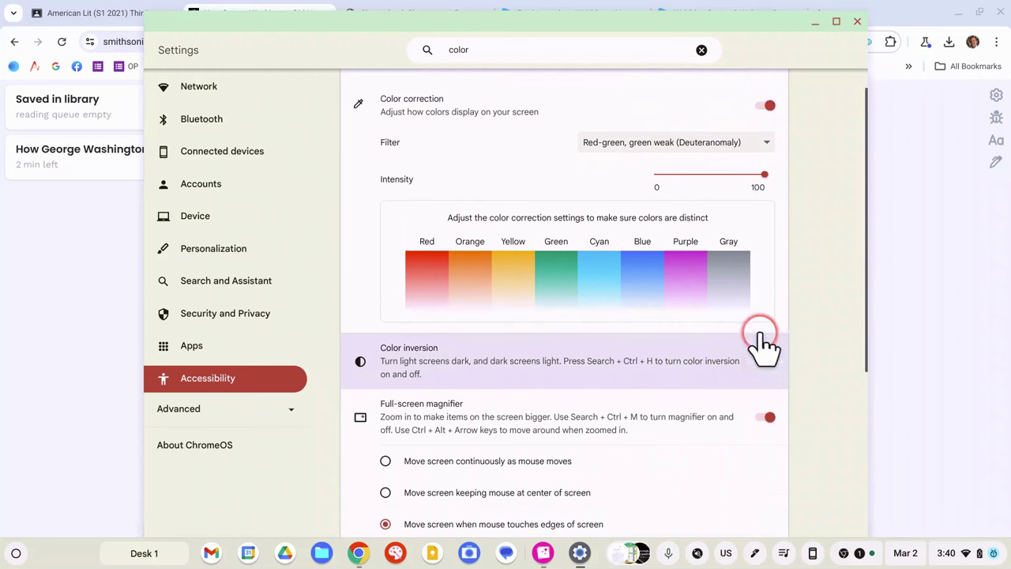
scroll(703, 153, up, 1)
click(695, 180)
click(667, 217)
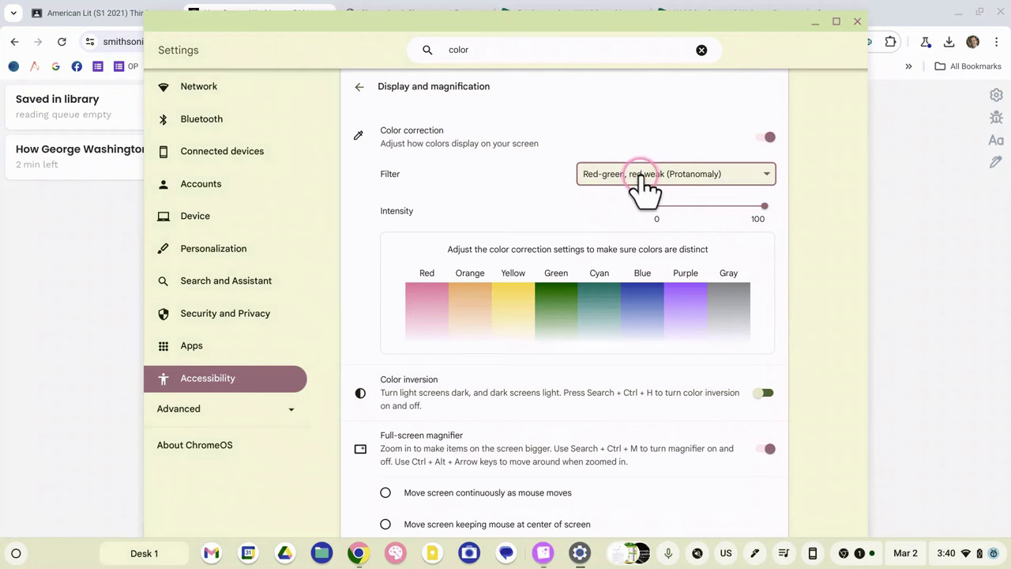
click(644, 180)
click(644, 235)
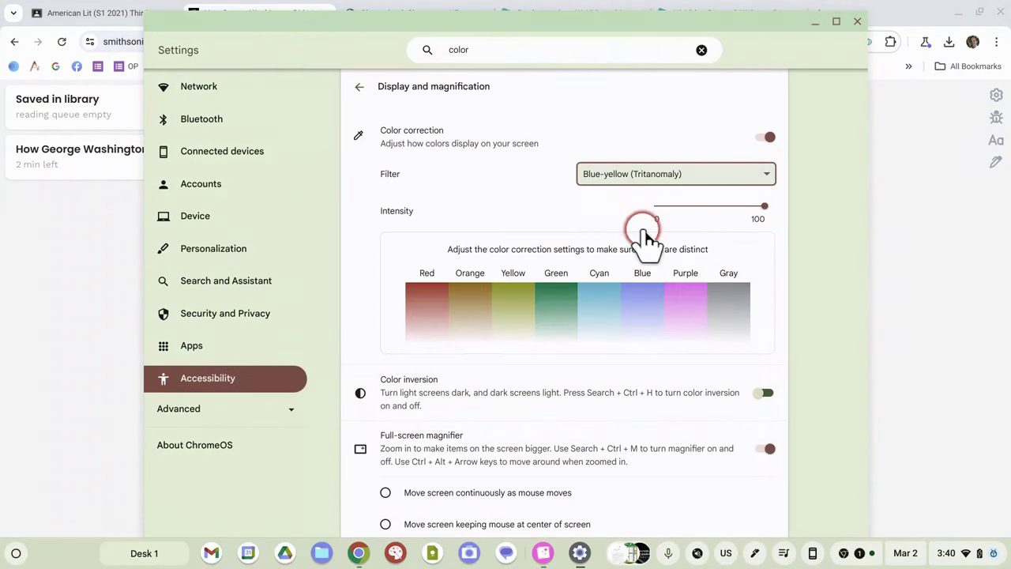
click(629, 175)
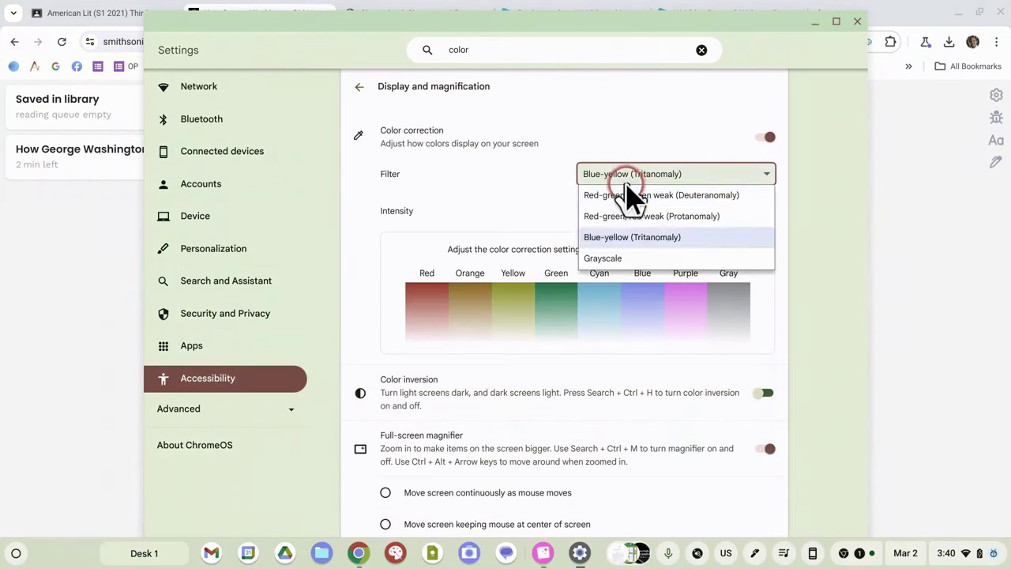
click(632, 195)
- Turn Color correction off and close the Settings window
click(754, 159)
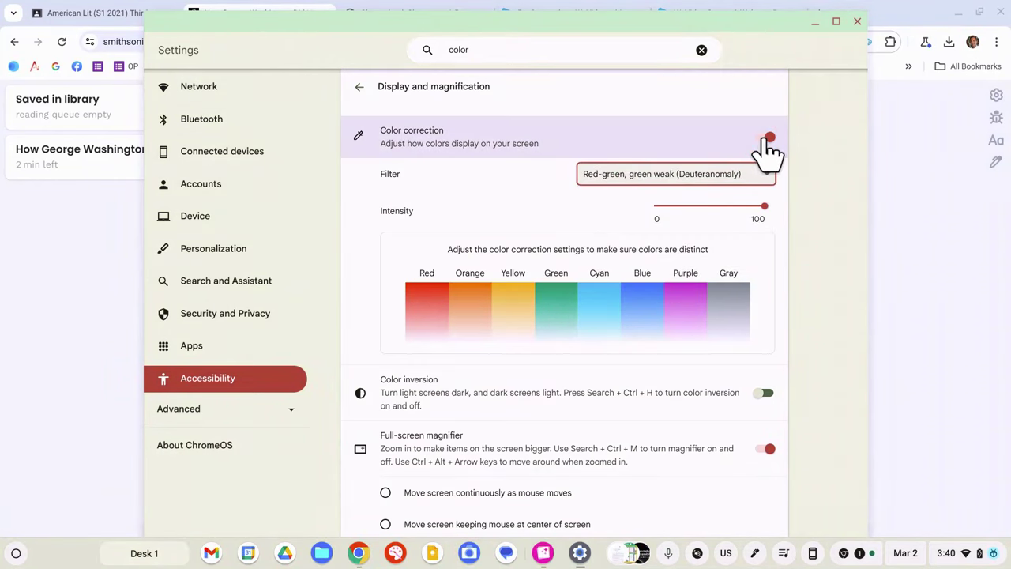
click(769, 139)
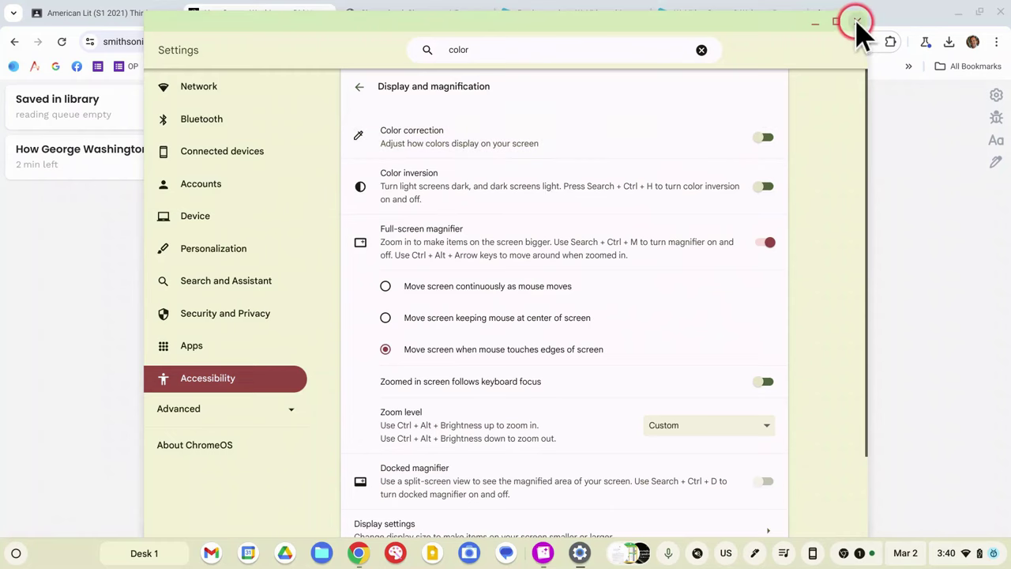
click(857, 22)
- Open Quick Settings' Accessibility list, switch Color inversion on, then switch it back off
click(948, 551)
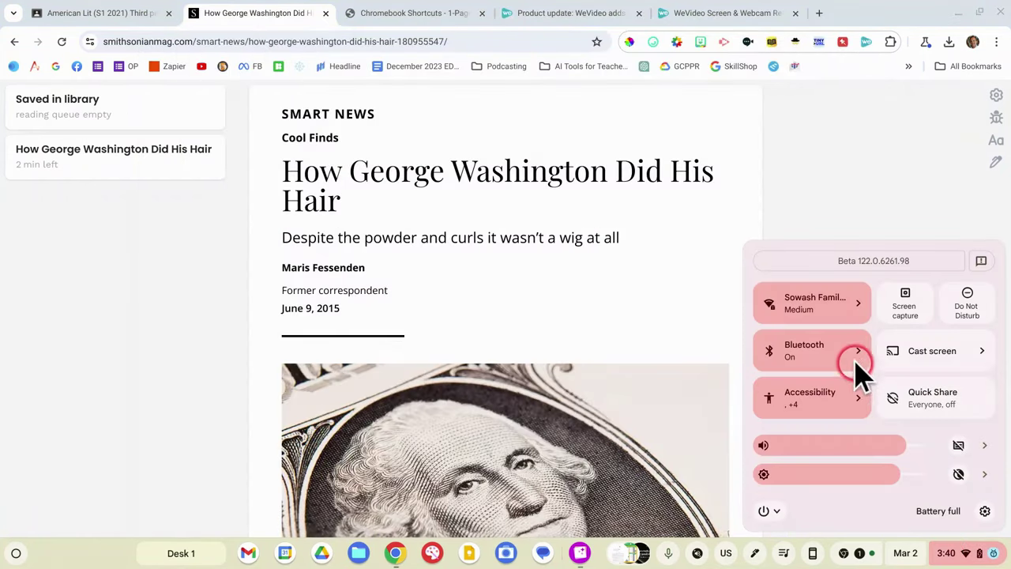
click(857, 403)
scroll(859, 407, down, 5)
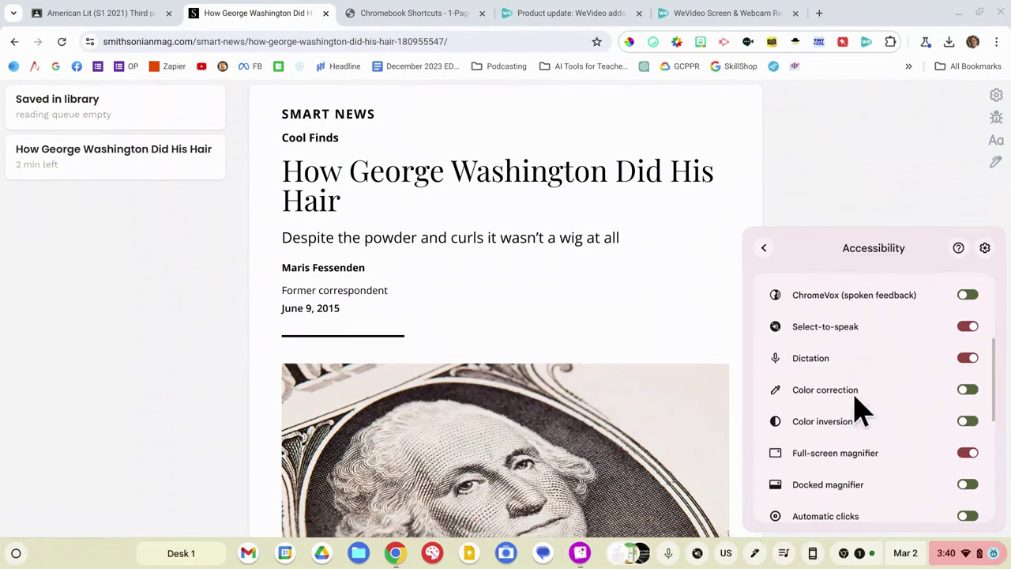
click(969, 423)
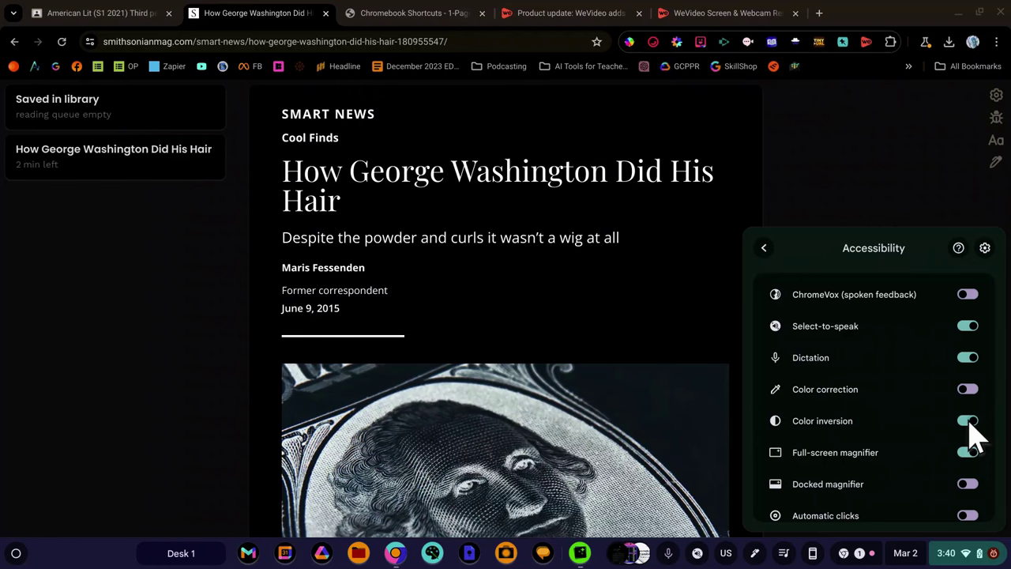
click(968, 421)
scroll(970, 432, down, 2)
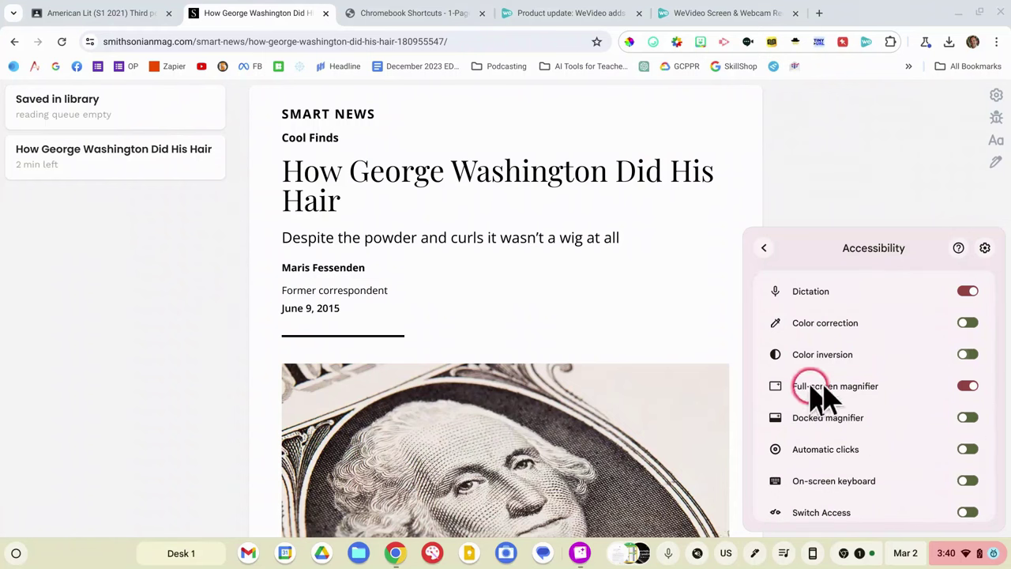
- Switch the Docked magnifier on, then reopen the Quick Settings Accessibility list and switch it off
click(967, 417)
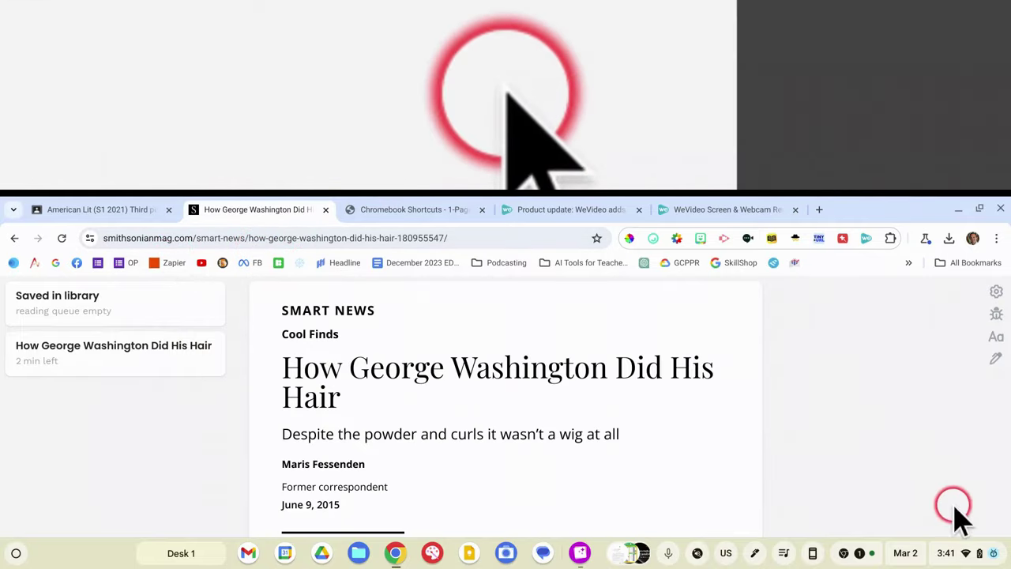
click(946, 554)
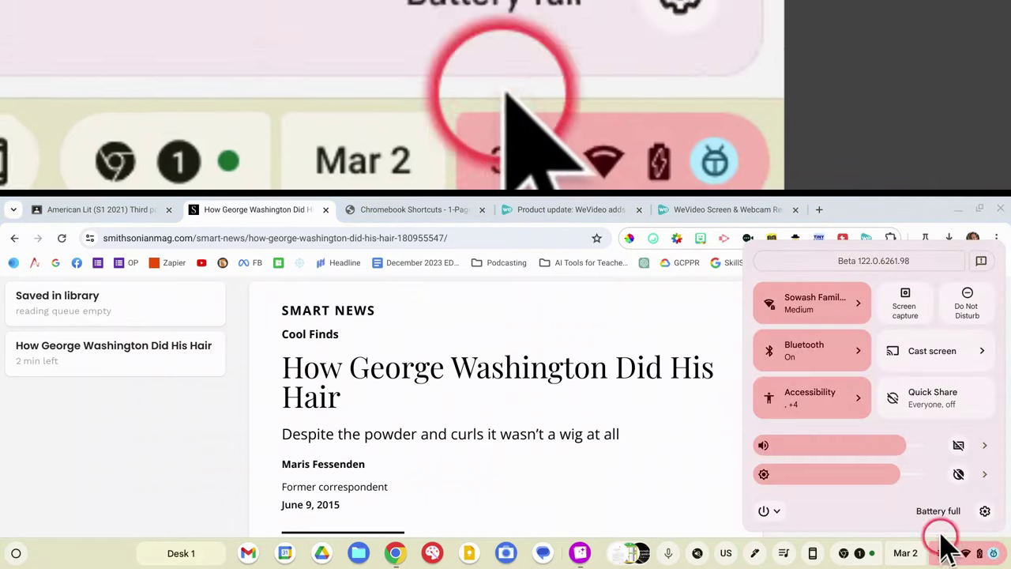
click(856, 352)
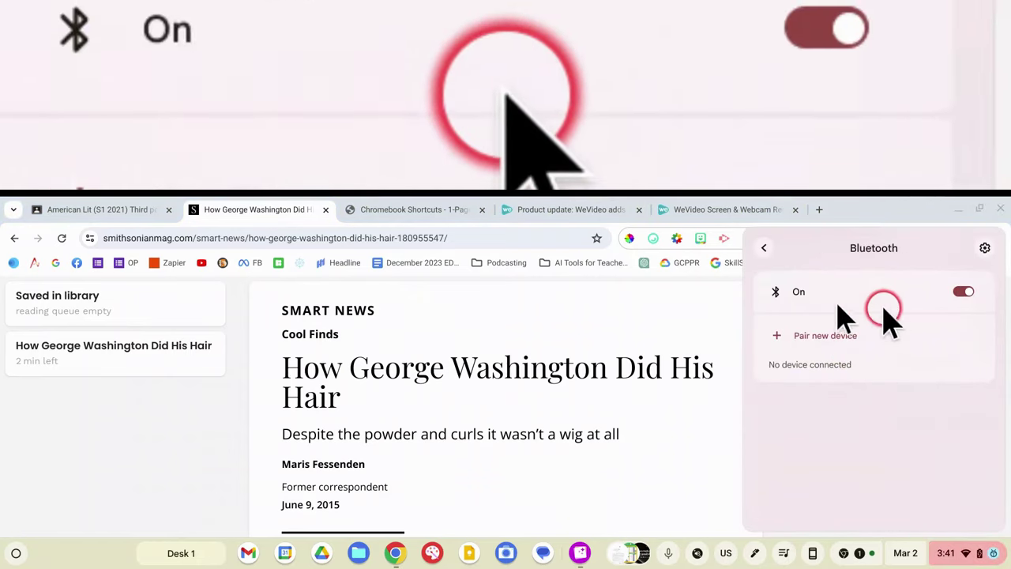
click(754, 251)
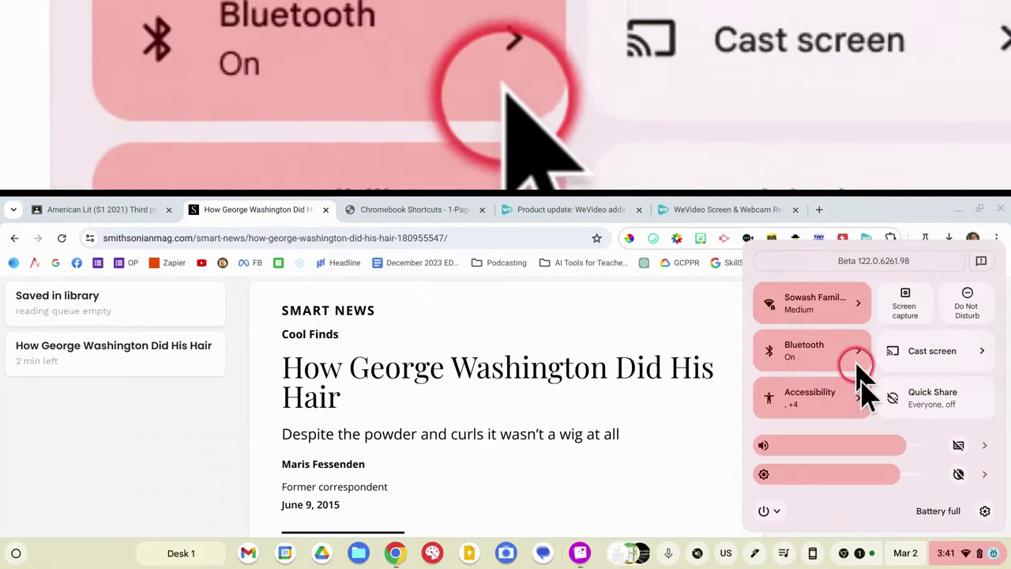
click(861, 403)
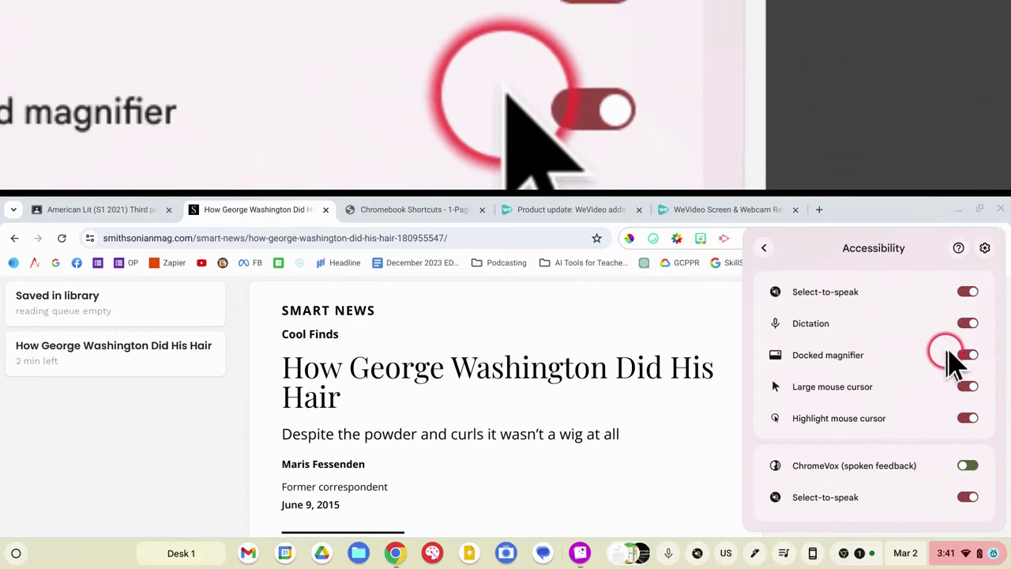
click(968, 356)
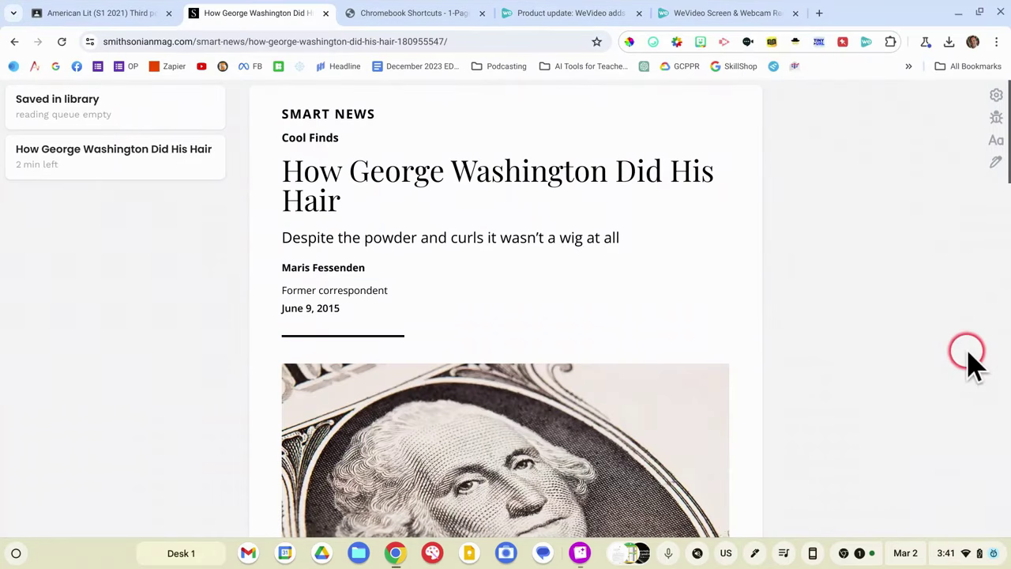
- Reopen the Quick Settings Accessibility list and scroll down to Automatic clicks and Switch Access
click(972, 553)
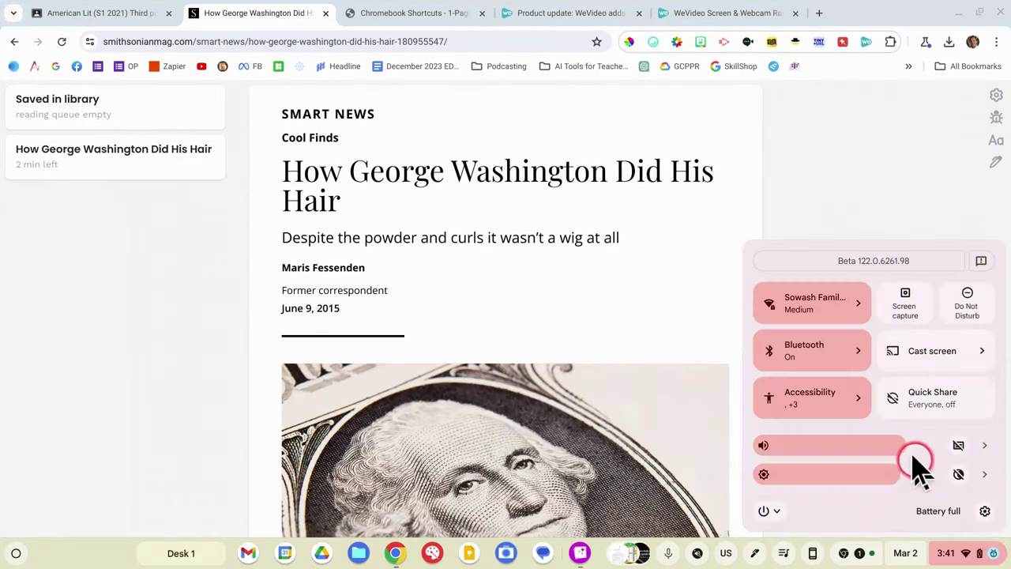
click(858, 403)
scroll(859, 407, down, 5)
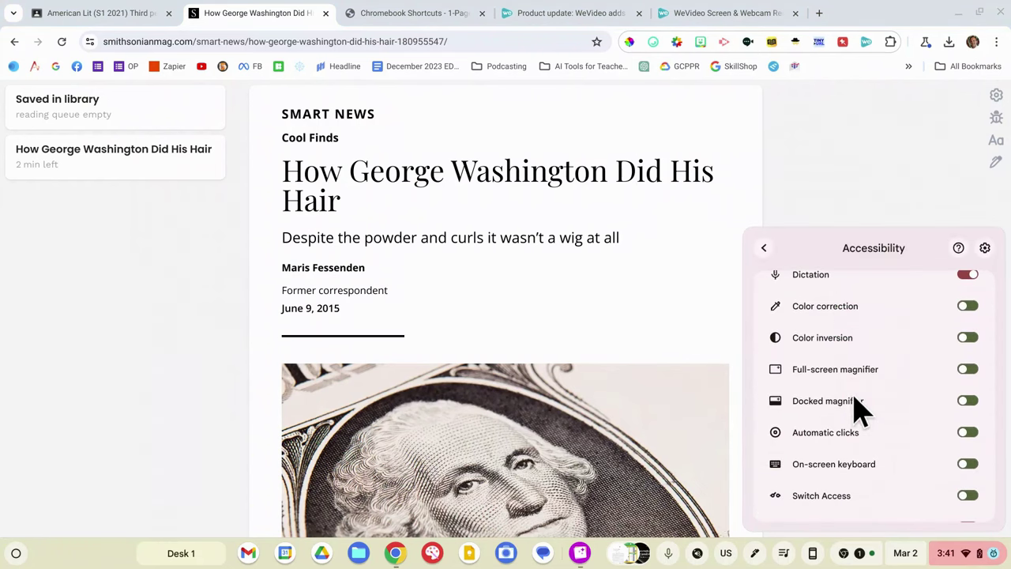
scroll(860, 409, down, 2)
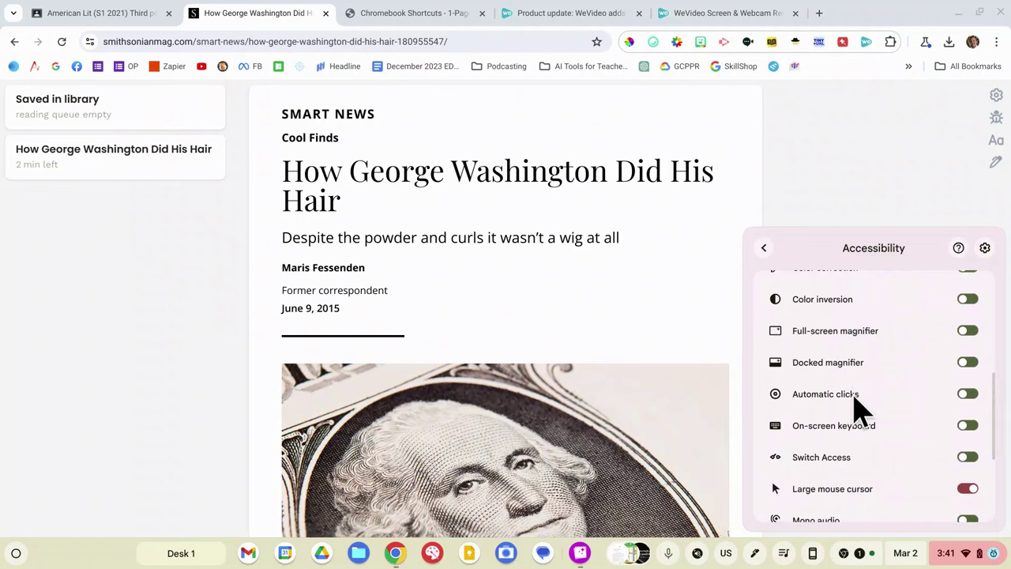